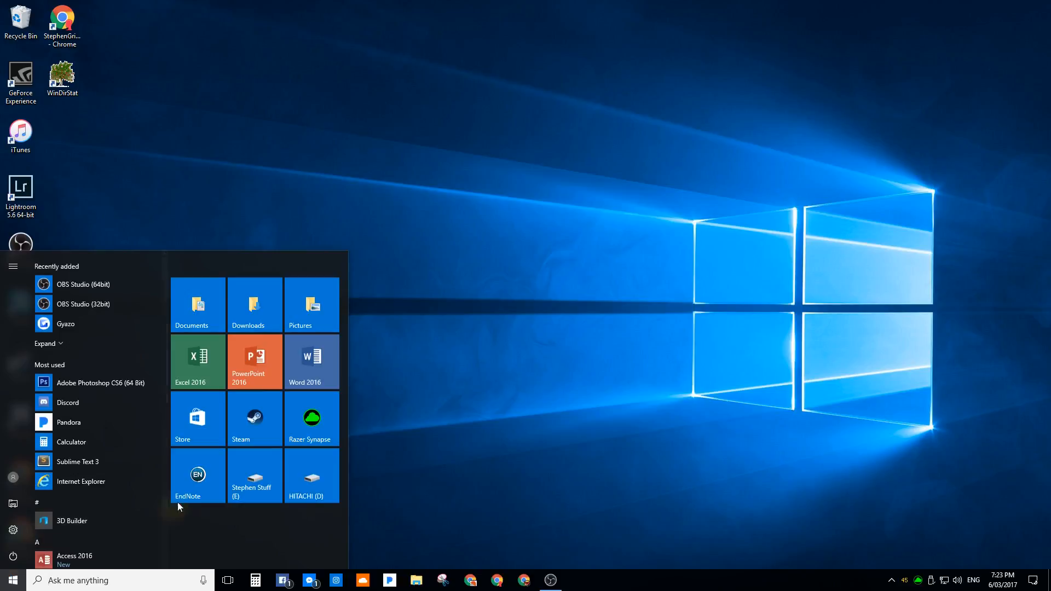
- Open EndNote X8 and start creating a new reference library
click(200, 479)
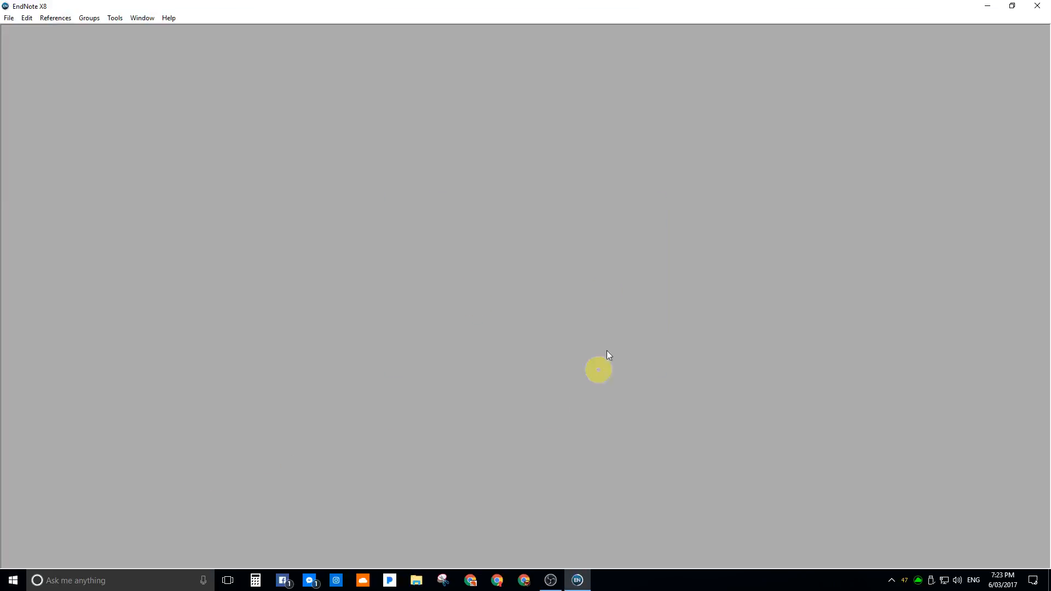
click(9, 18)
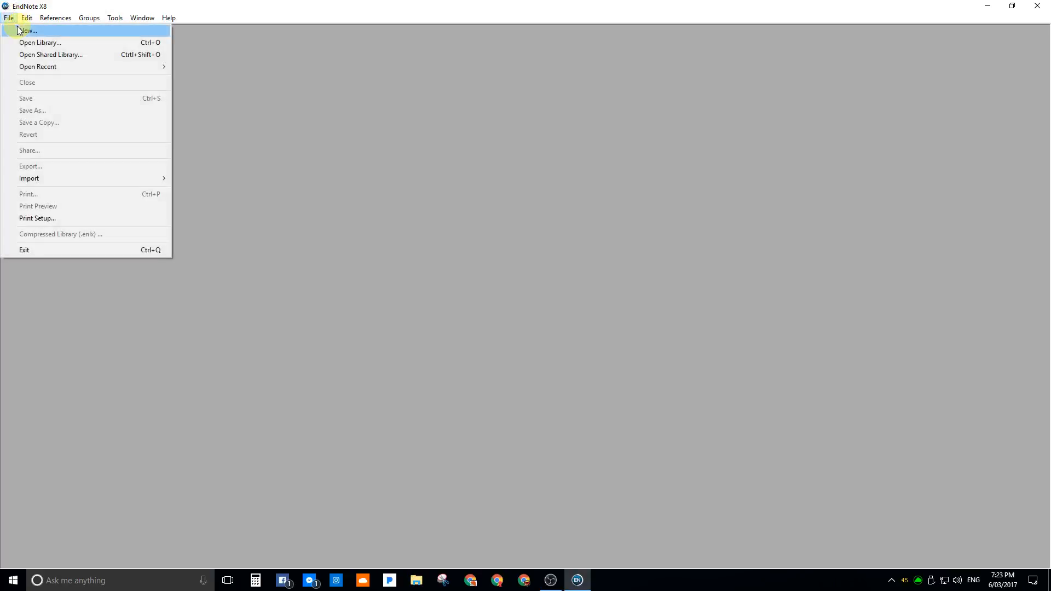
click(19, 30)
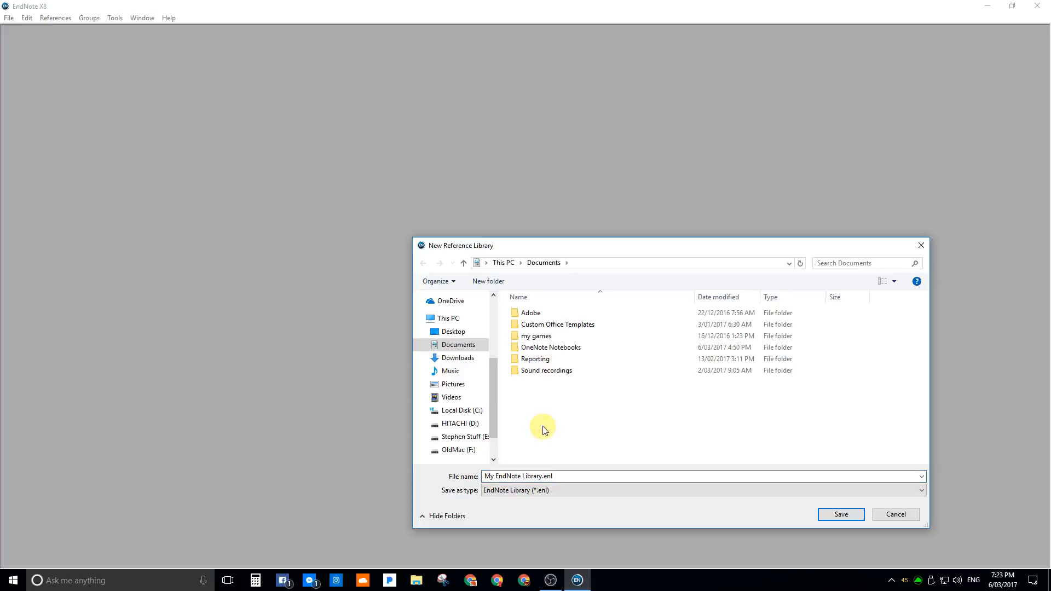
- Create a new folder named EndNoteLibrary inside the Documents folder
right_click(537, 403)
mouse_move(582, 519)
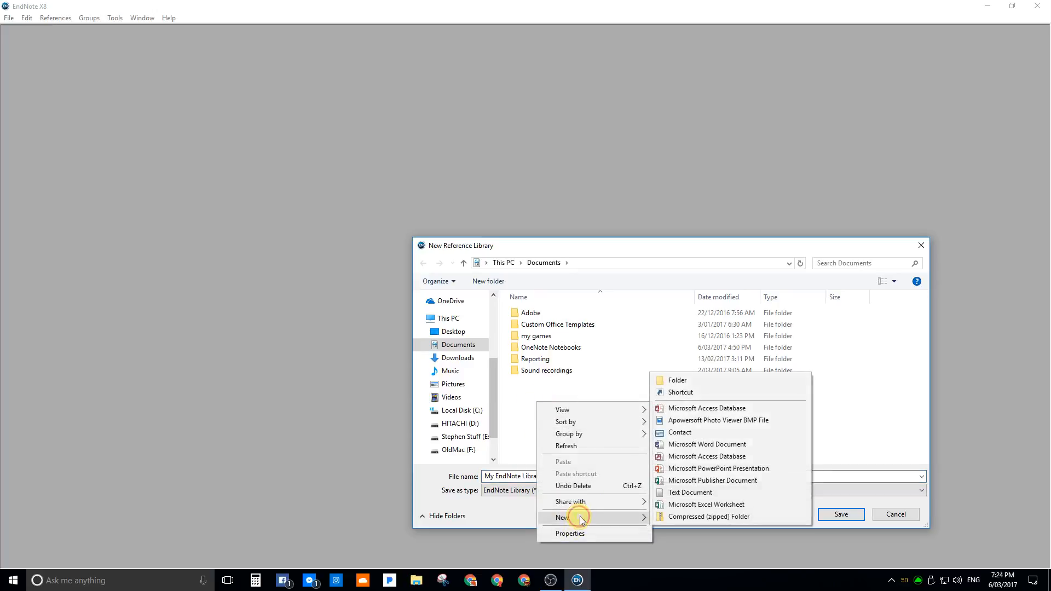
click(701, 382)
text(En)
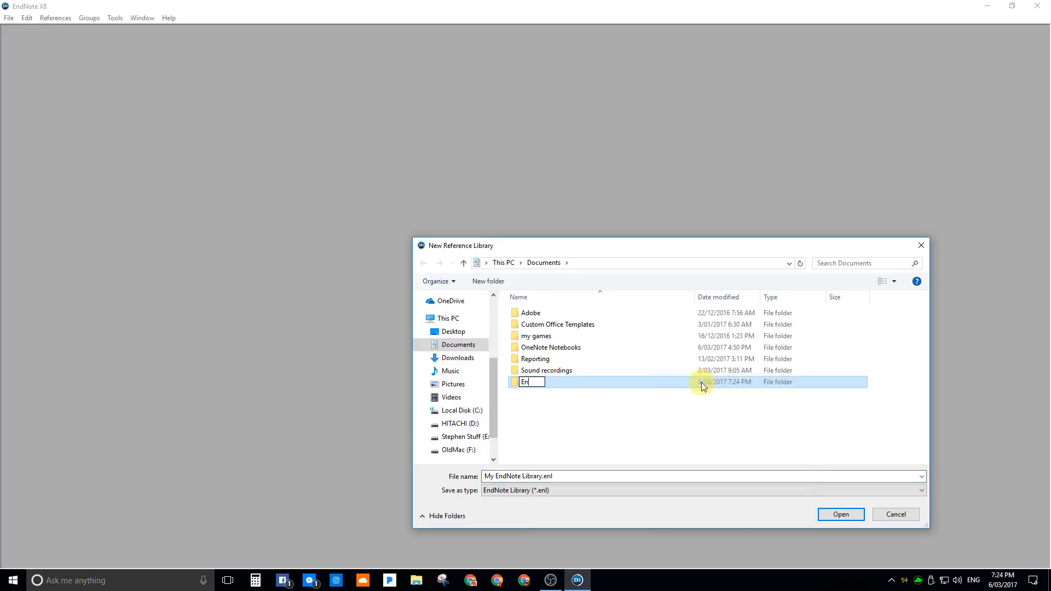
text(dNoteLibrary)
key(Return)
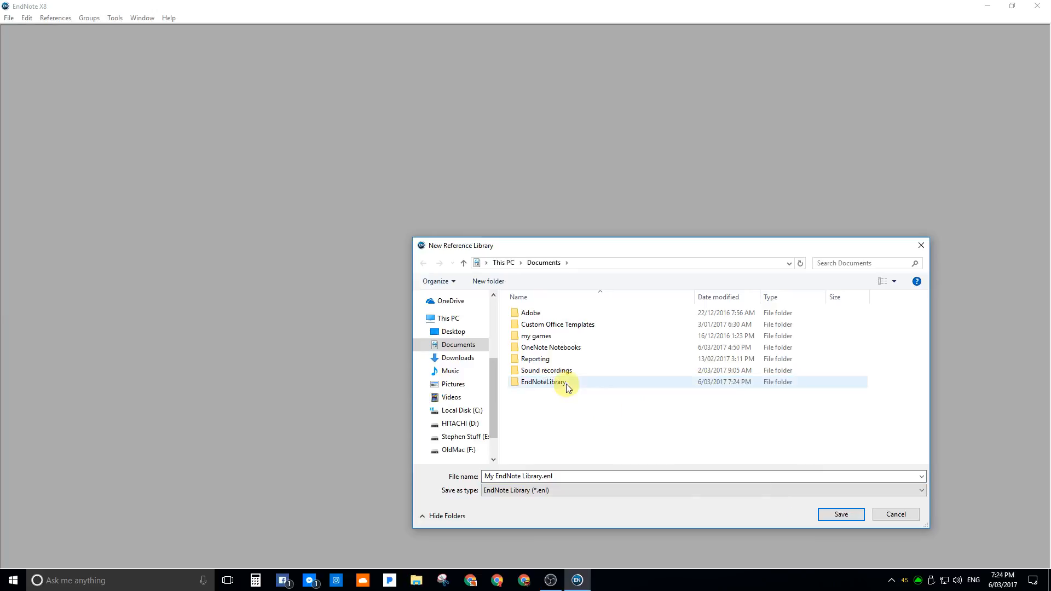
- Save the library as My EndNote Library.enl in the EndNoteLibrary folder and enlarge its window to fill the workspace
double_click(564, 383)
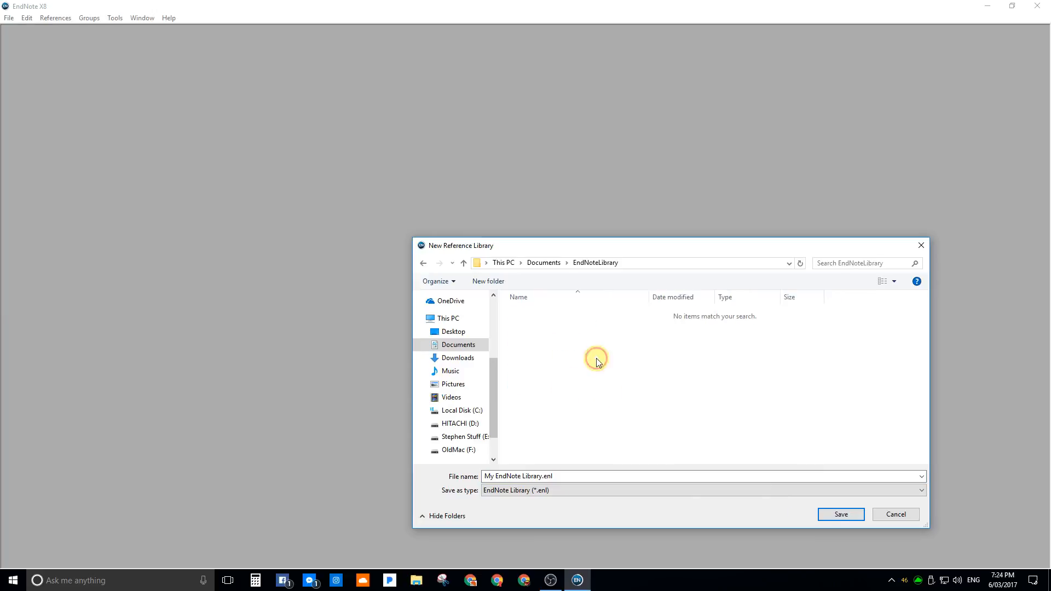
click(819, 514)
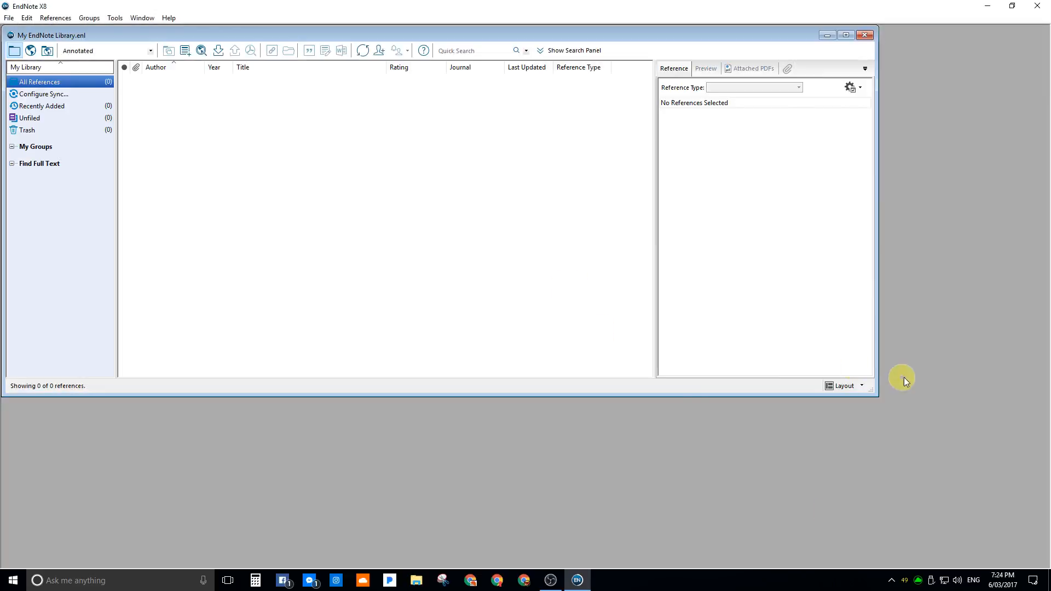
drag(872, 394, 1041, 563)
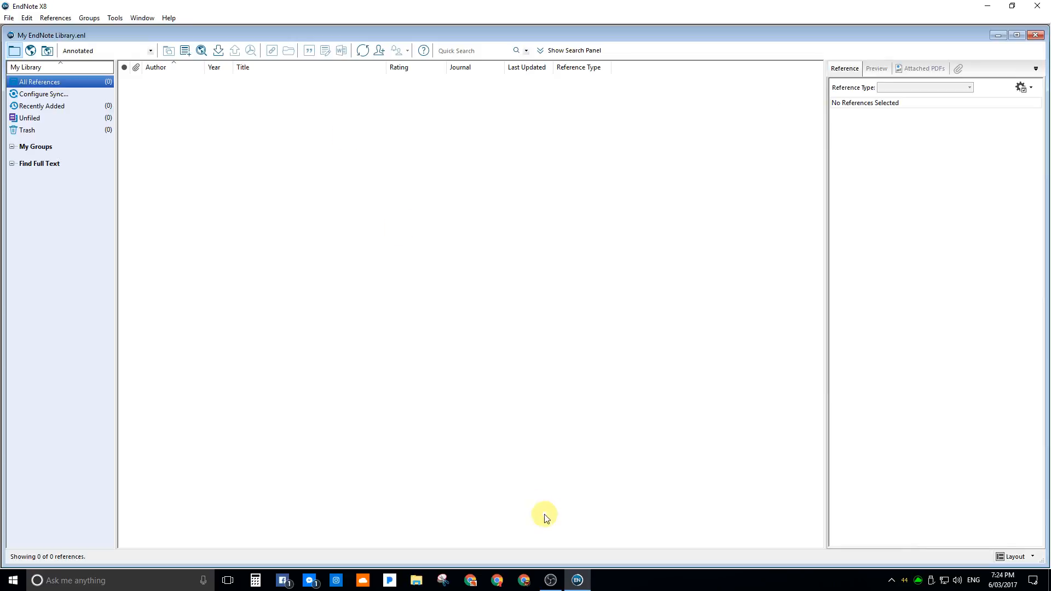
- Switch to Chrome, open Google Scholar and search for "video podcasts in education"
click(498, 582)
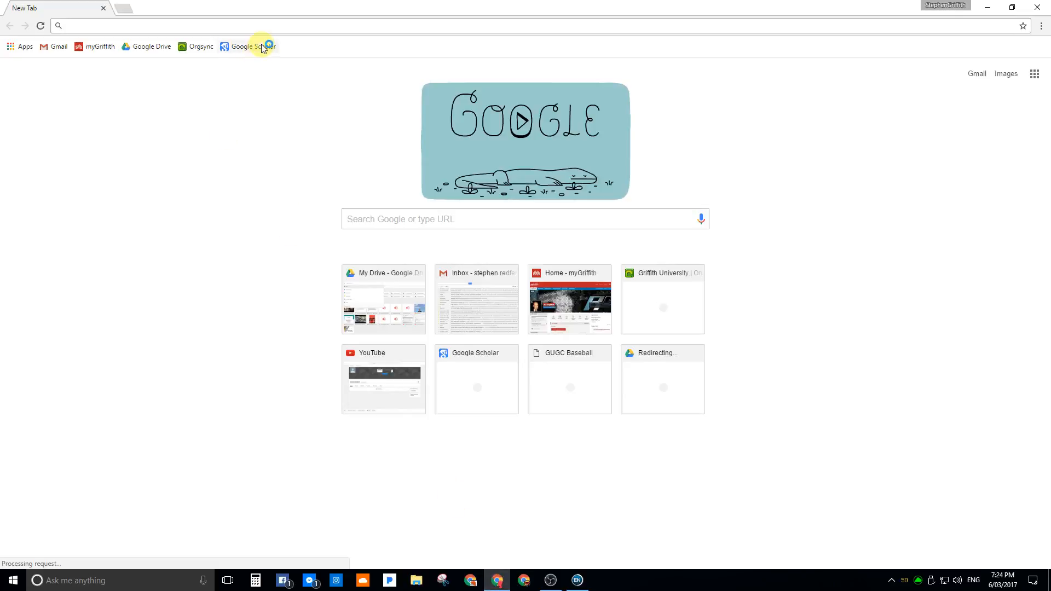
click(262, 48)
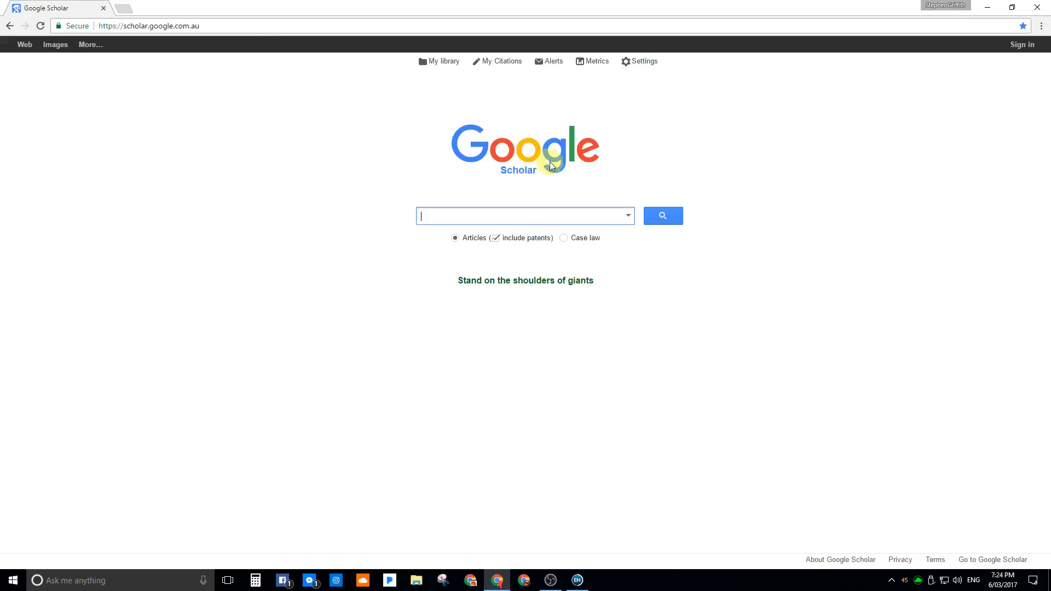
click(484, 217)
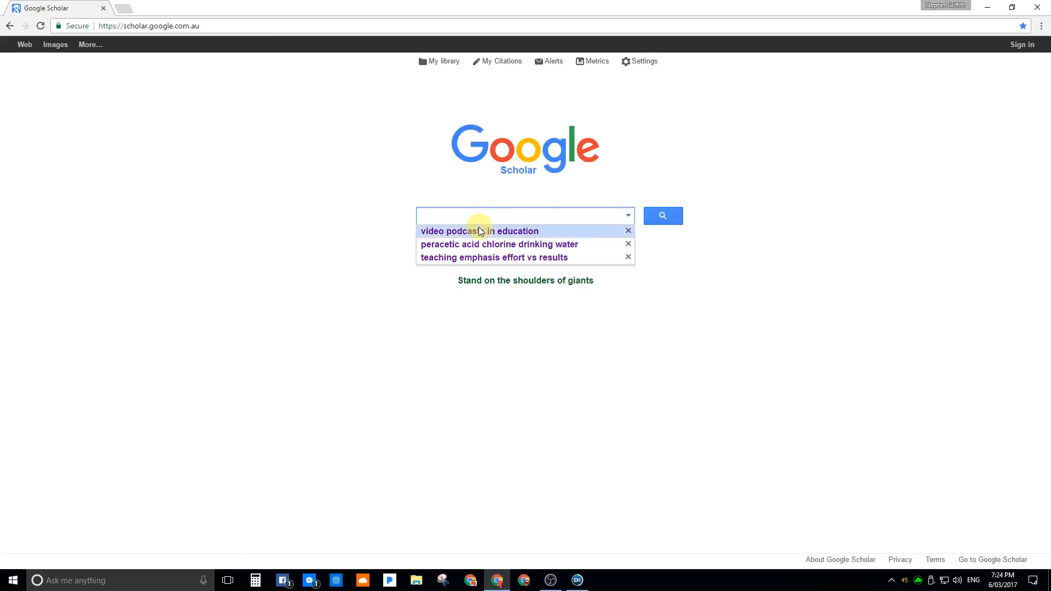
click(438, 230)
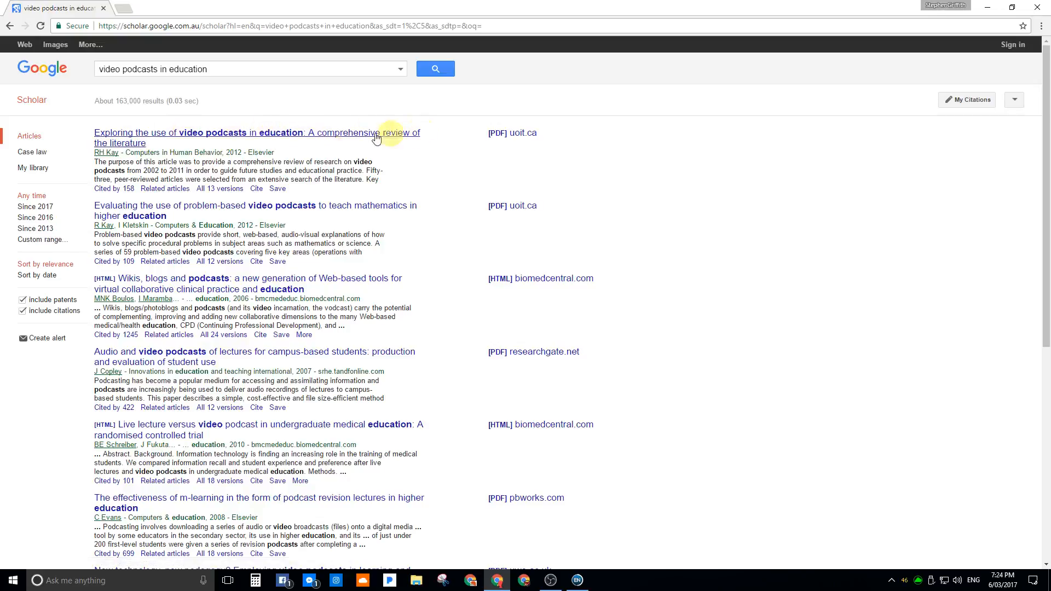
- Open the uoit.ca PDF of "Exploring the use of video podcasts in education" in a new tab and view it after browsing the search results
ctrl+click(522, 140)
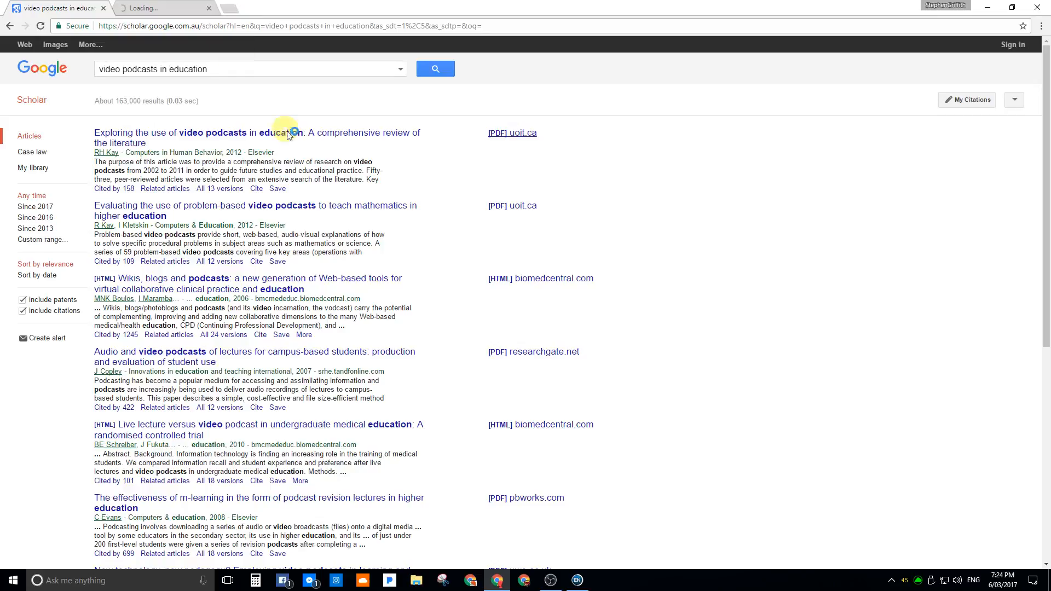
click(146, 8)
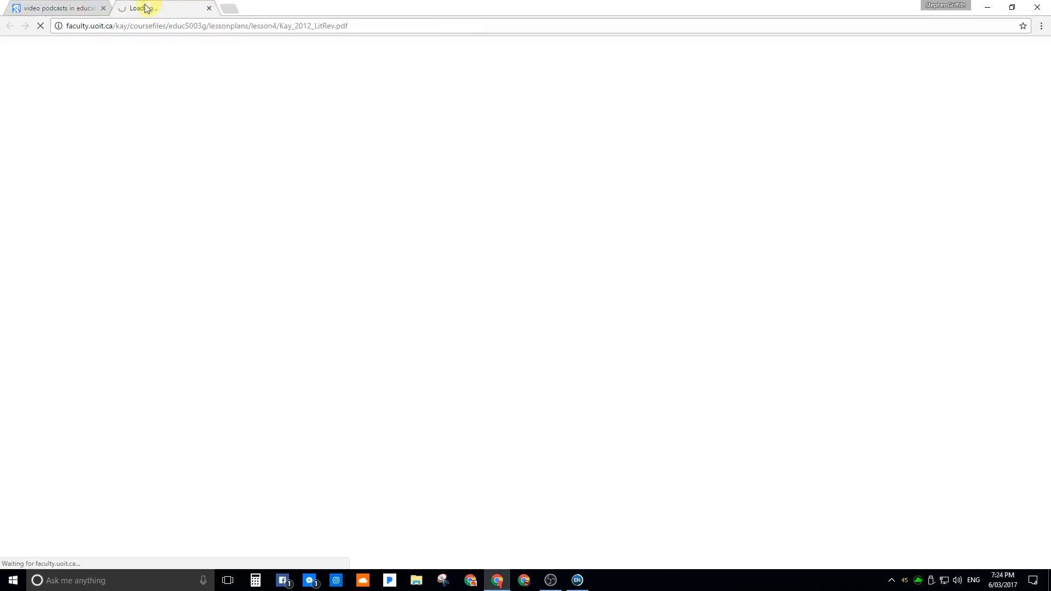
click(85, 7)
scroll(545, 242, down, 4)
scroll(544, 242, down, 3)
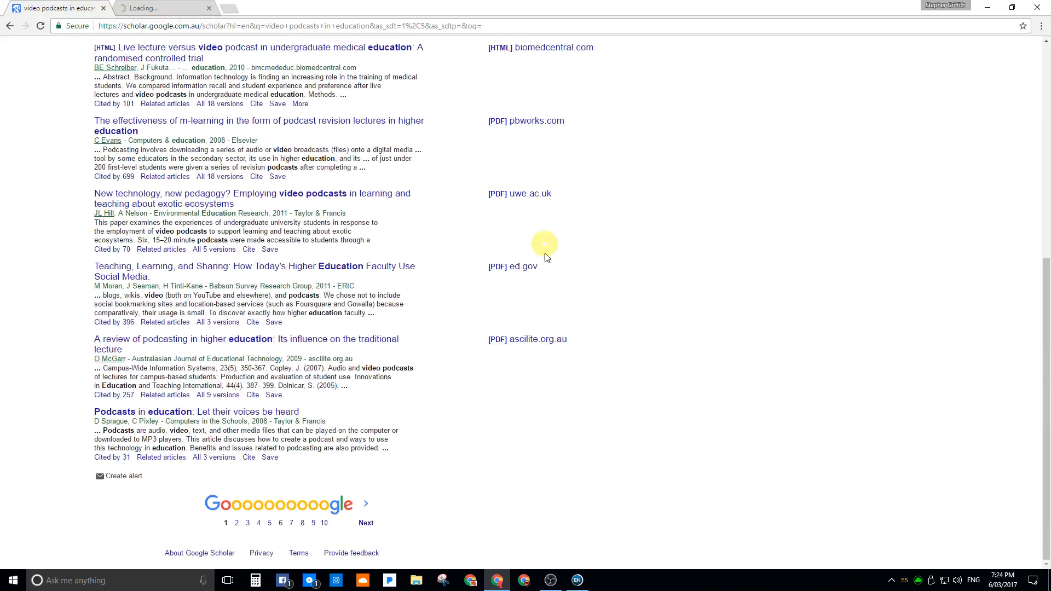
scroll(544, 244, up, 8)
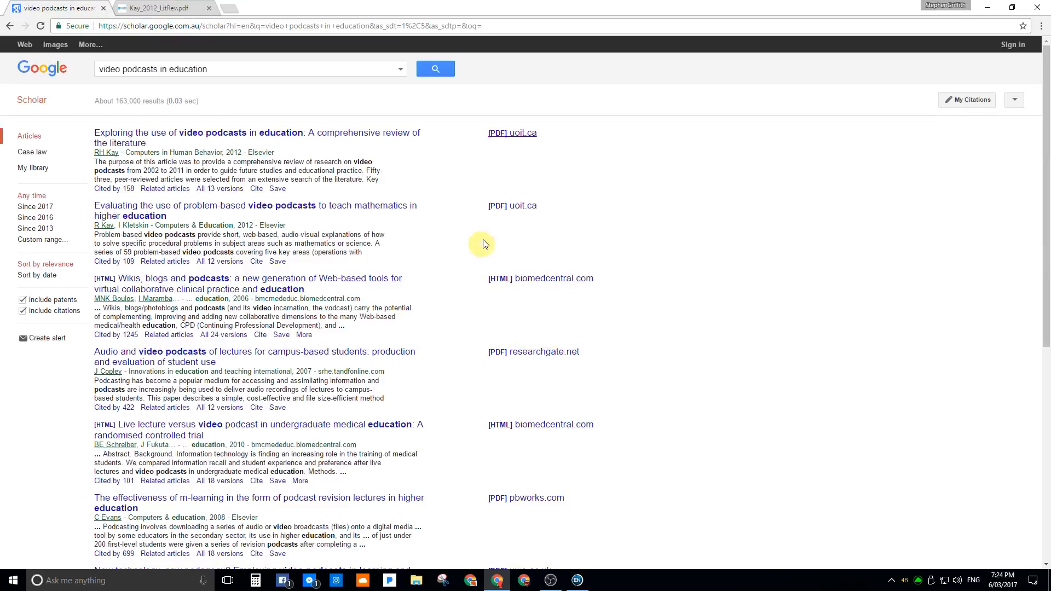
click(163, 5)
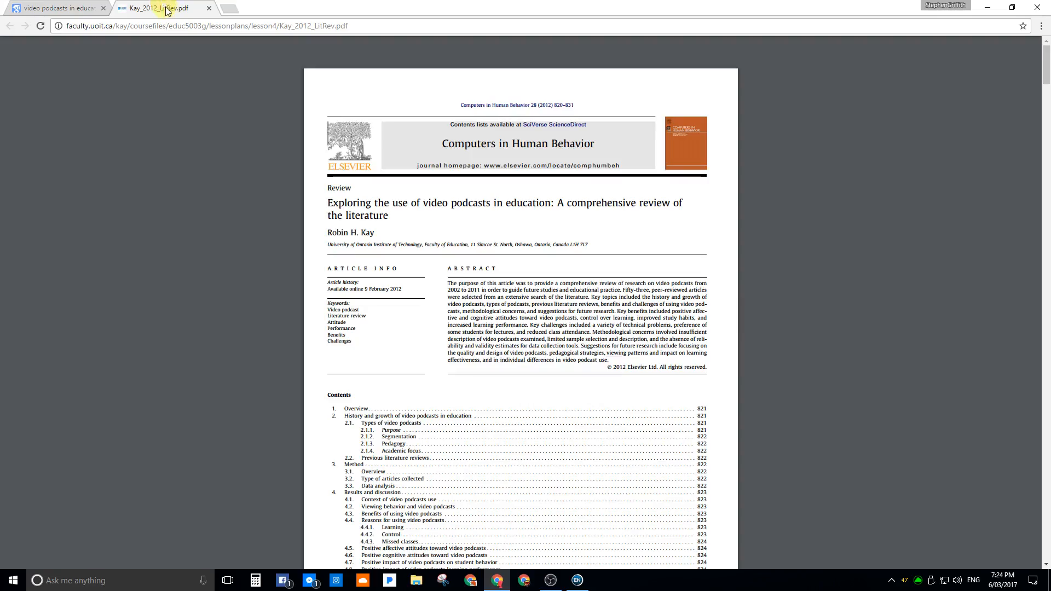
- Look through the article and save its PDF to the Downloads folder under the suggested file name
scroll(469, 270, down, 10)
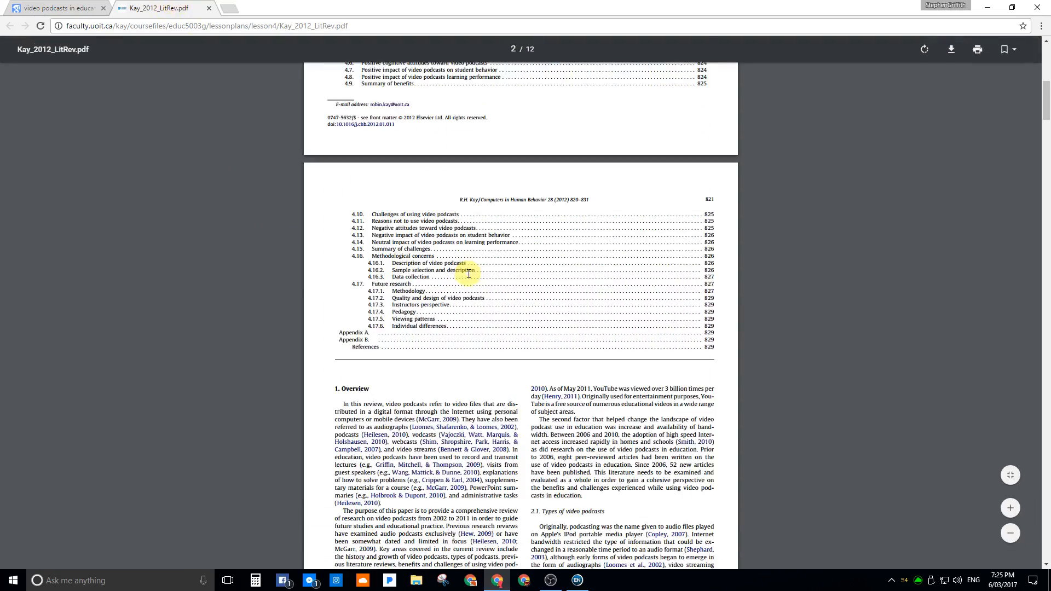
scroll(469, 273, up, 10)
right_click(583, 219)
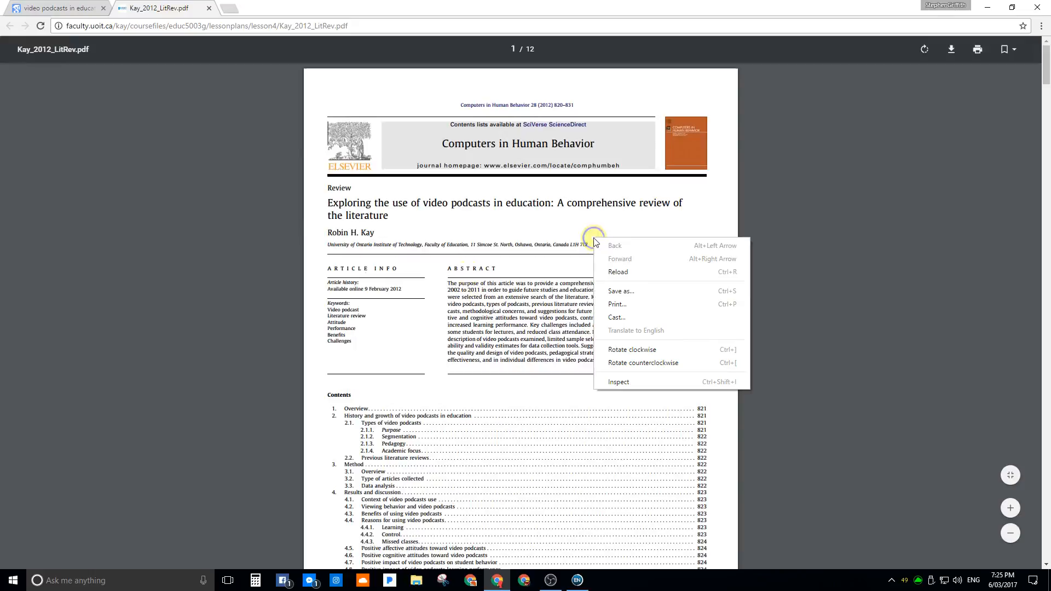
click(637, 292)
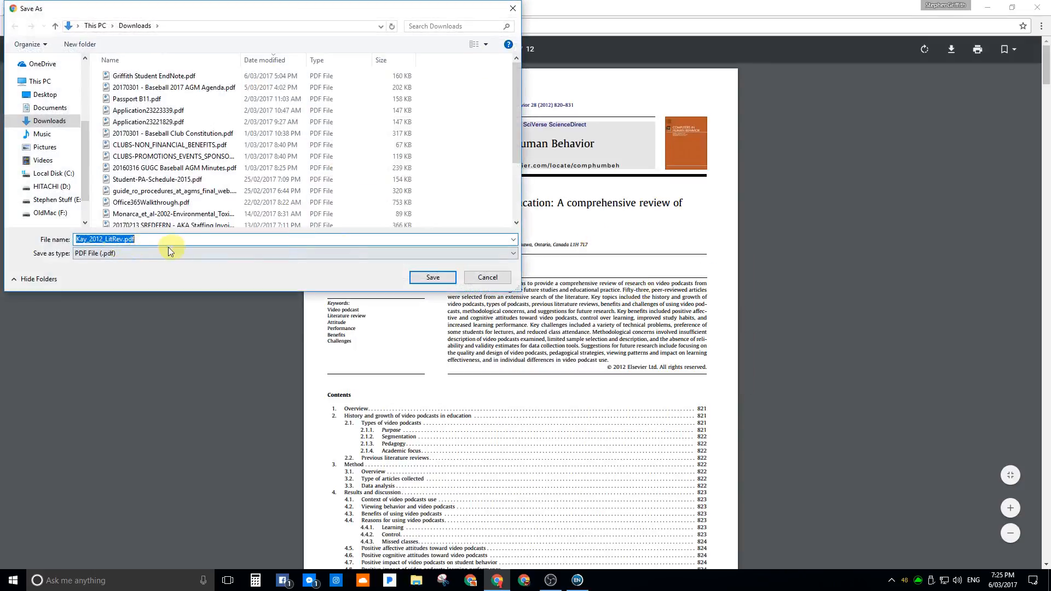
click(76, 239)
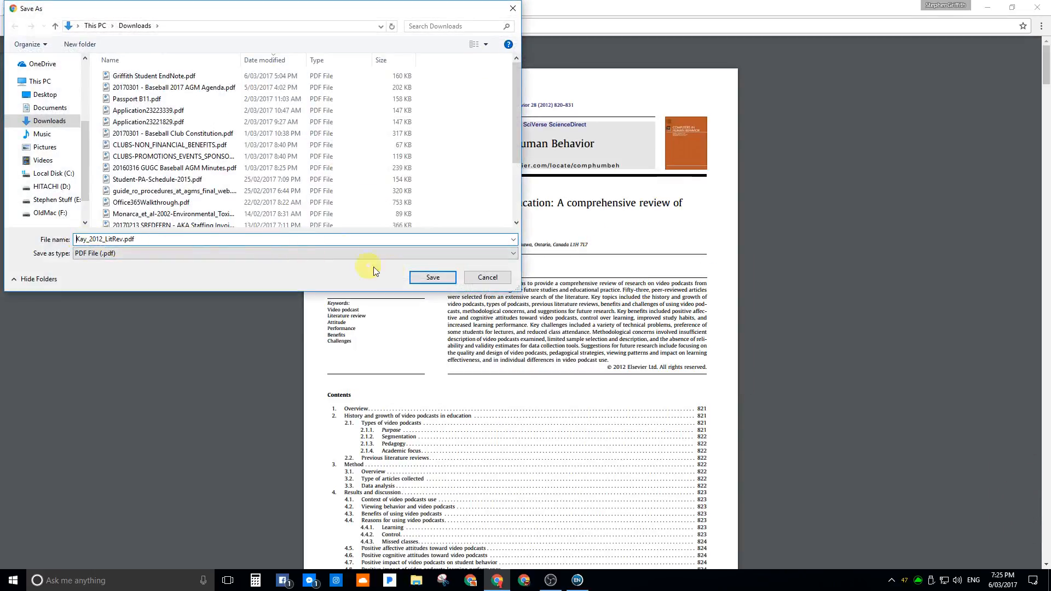
click(434, 278)
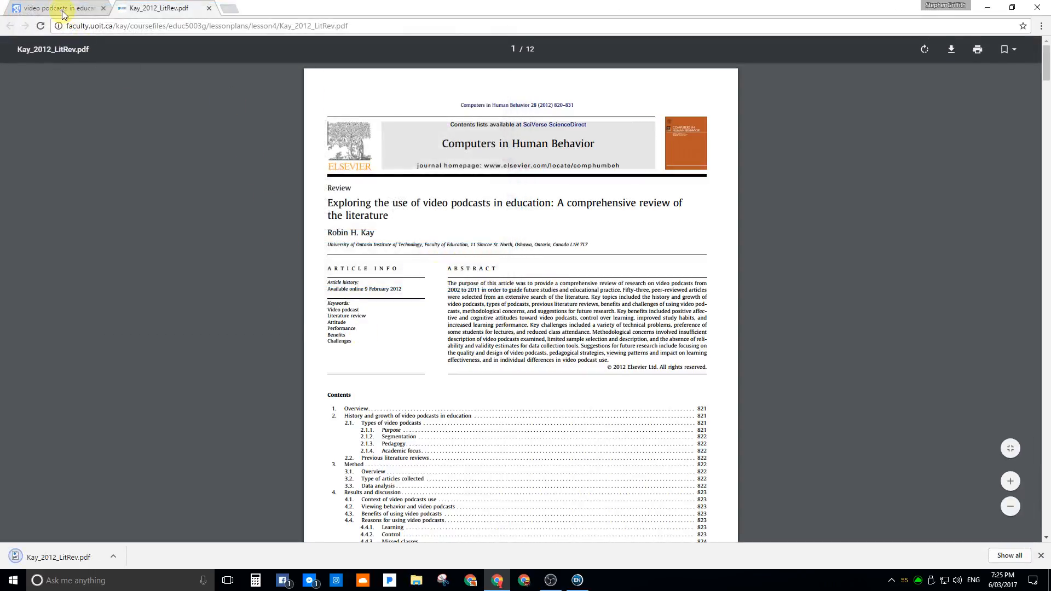
- Download the EndNote citation file for the first Google Scholar result and close the citation window
click(65, 8)
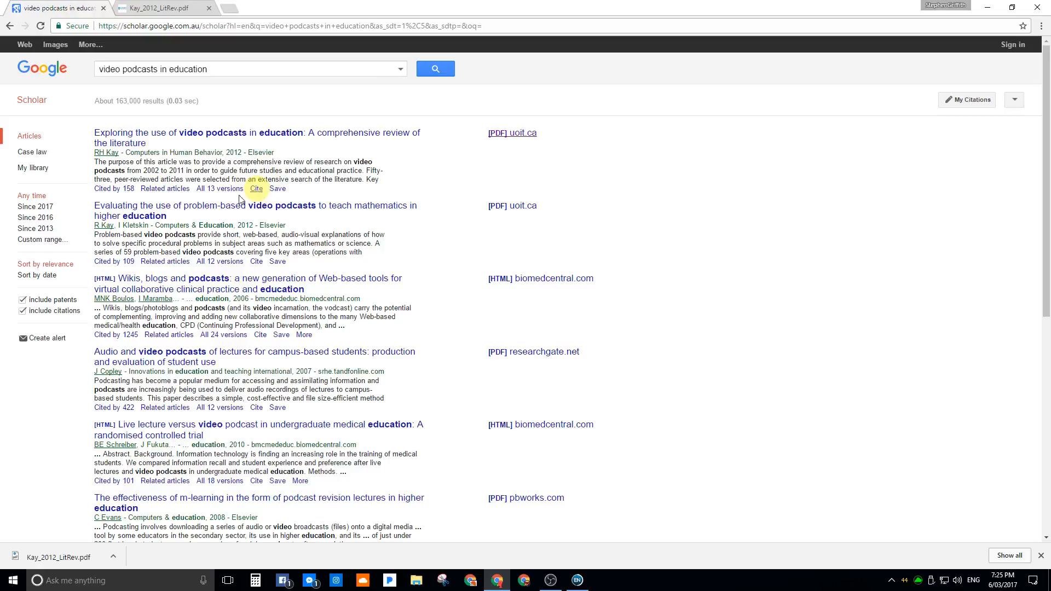
click(256, 189)
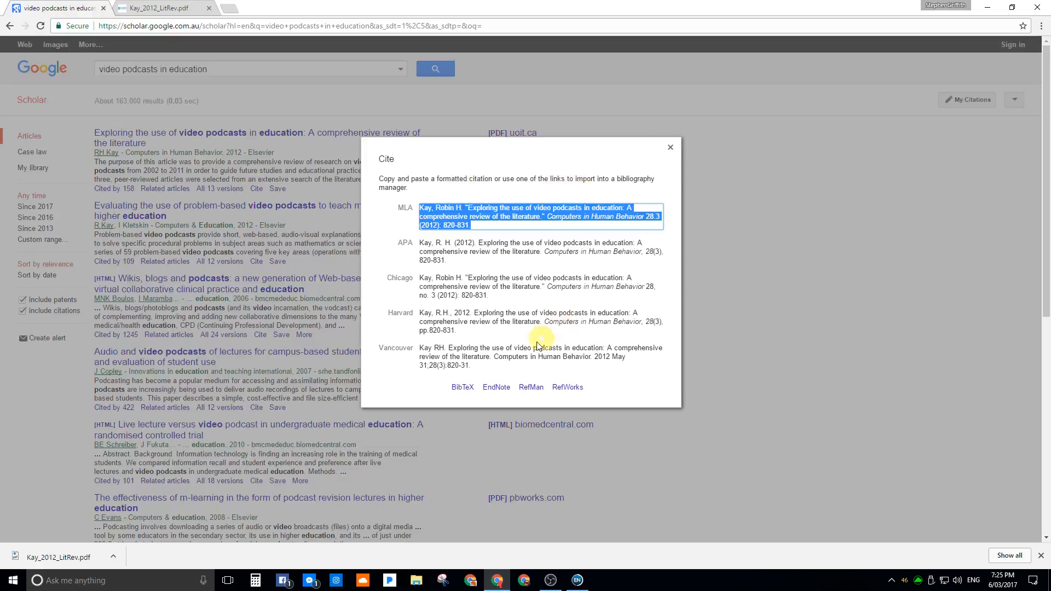
click(496, 389)
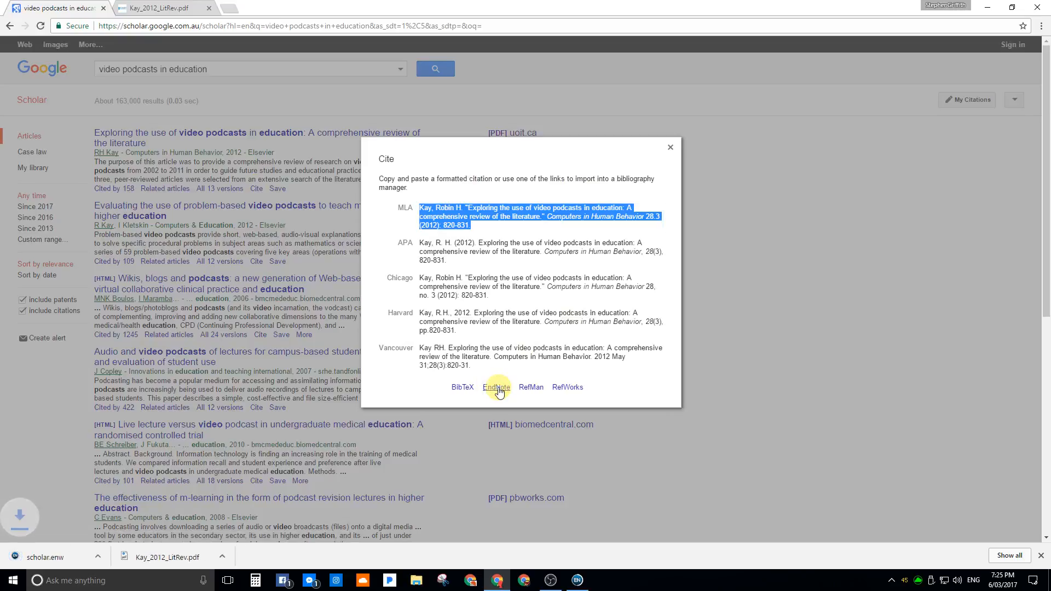
click(668, 149)
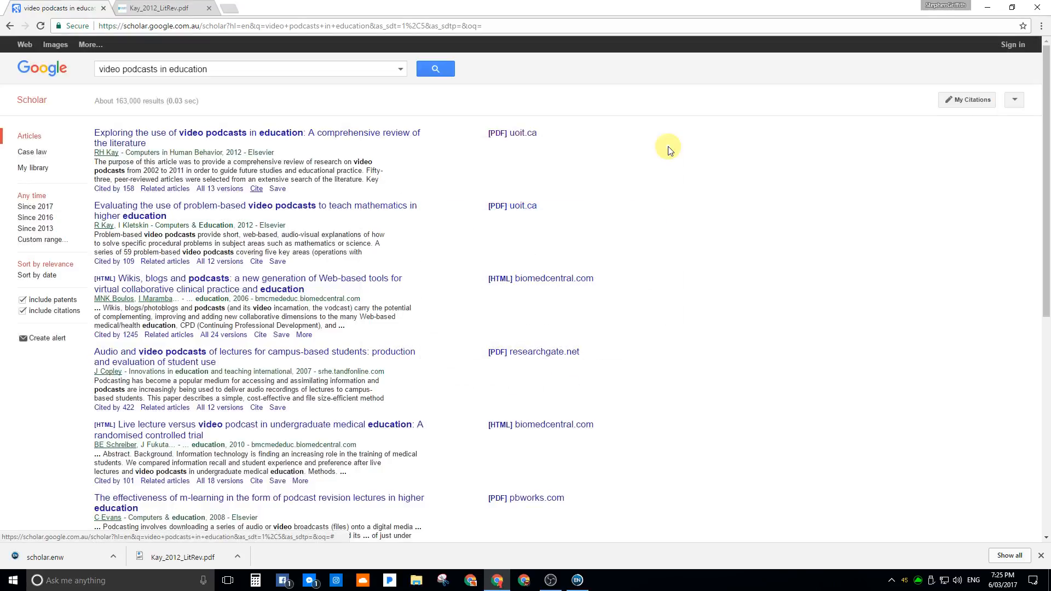
- Switch to EndNote and import scholar.enw from the Downloads folder into the library with the EndNote Import option
click(577, 582)
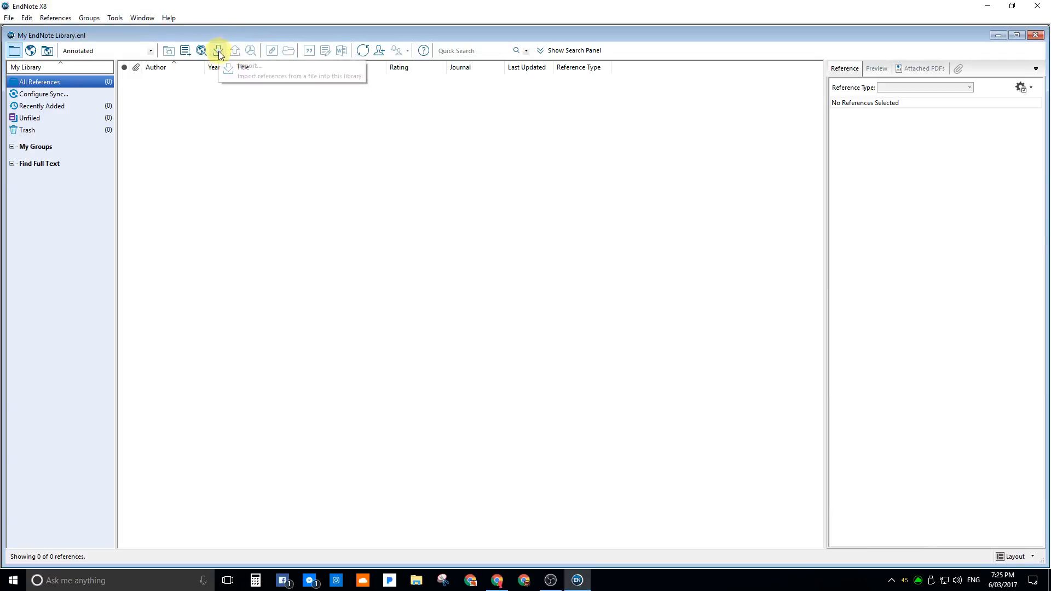
click(219, 55)
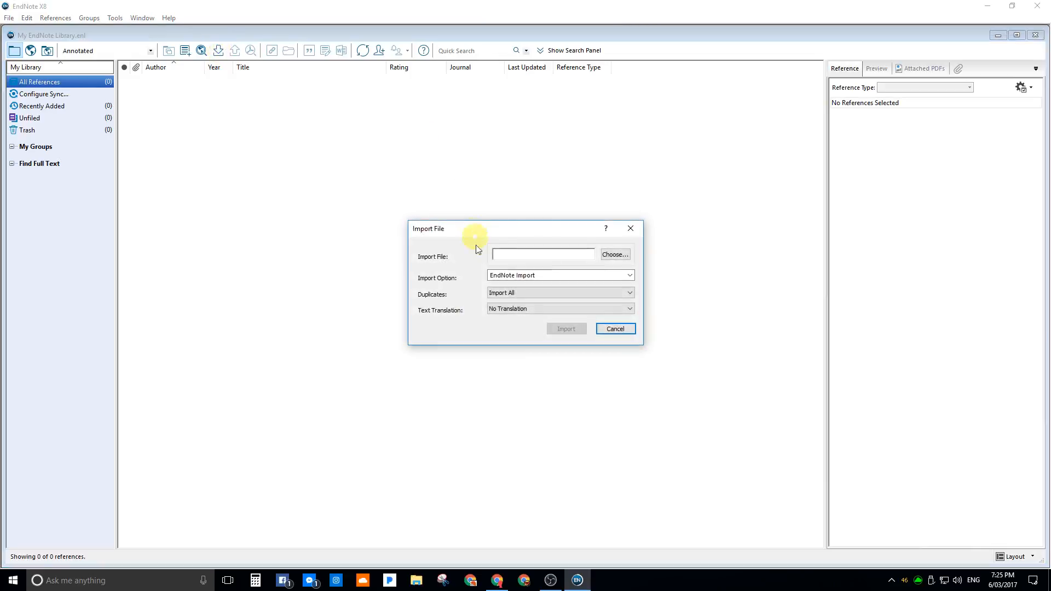
click(530, 276)
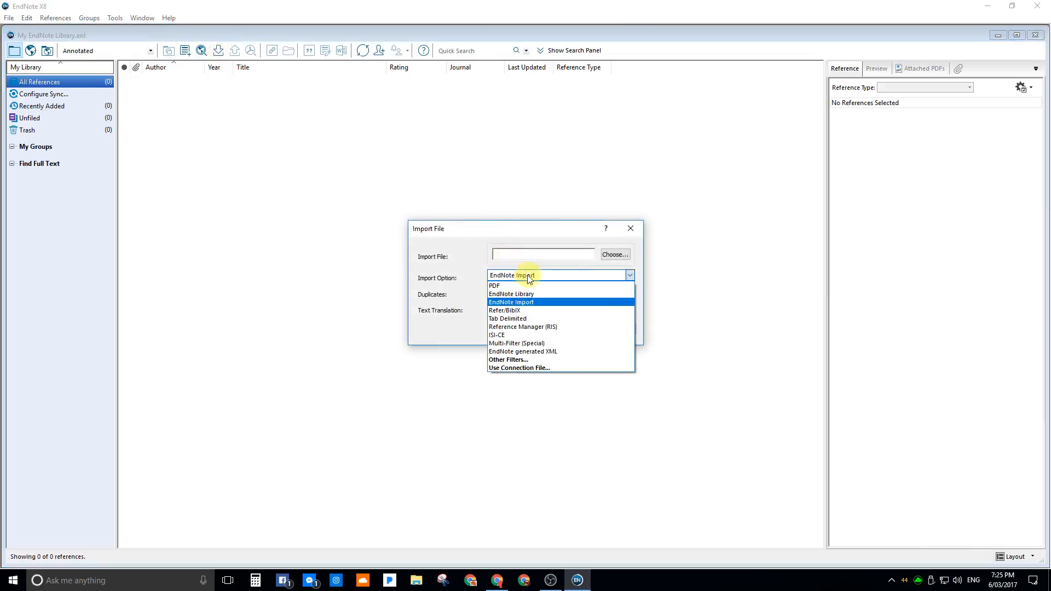
click(514, 303)
click(609, 255)
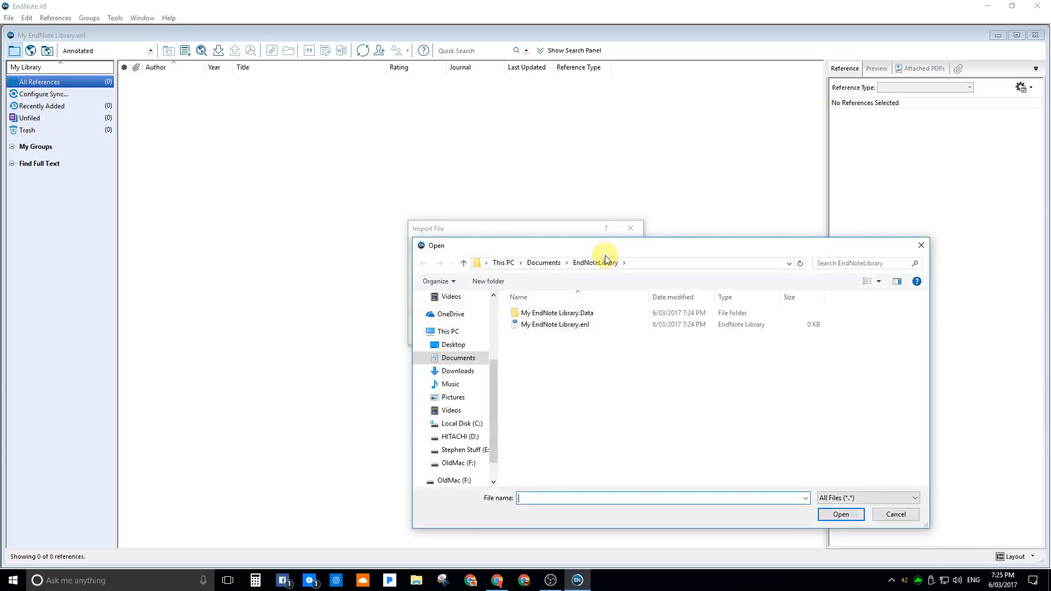
click(458, 371)
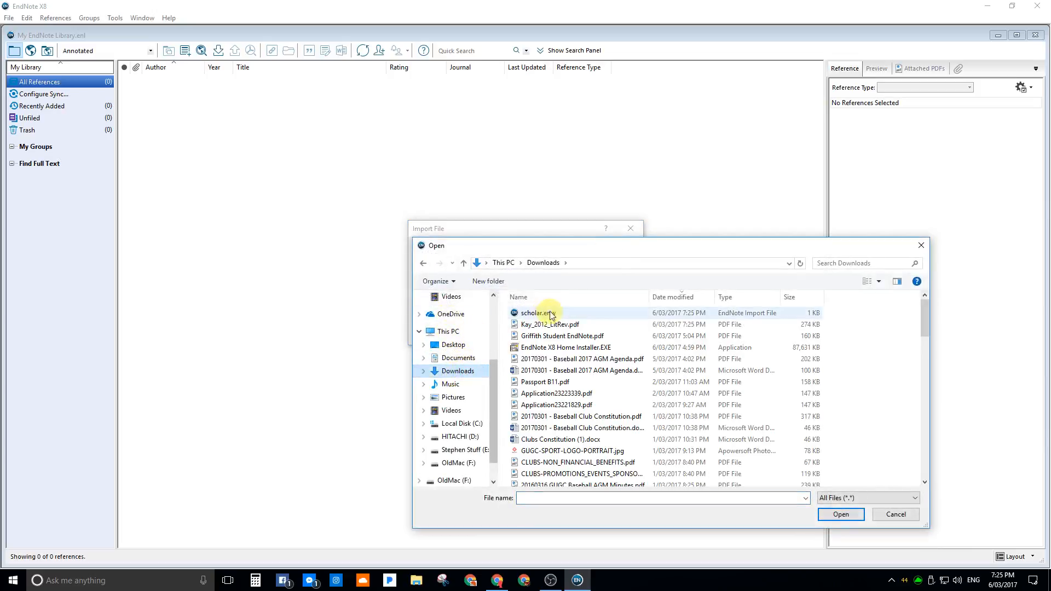
click(542, 314)
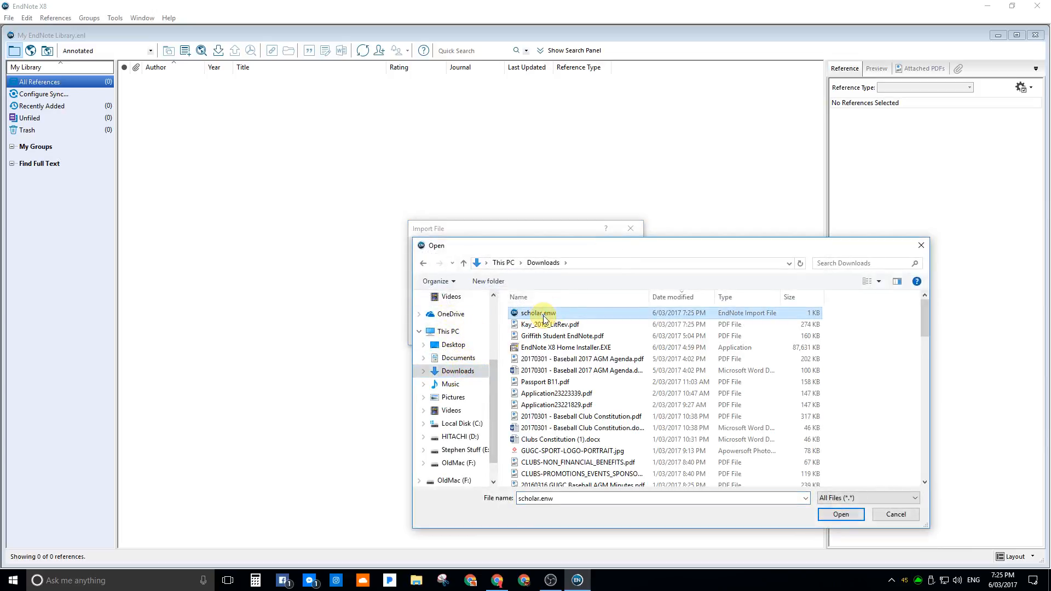
click(826, 515)
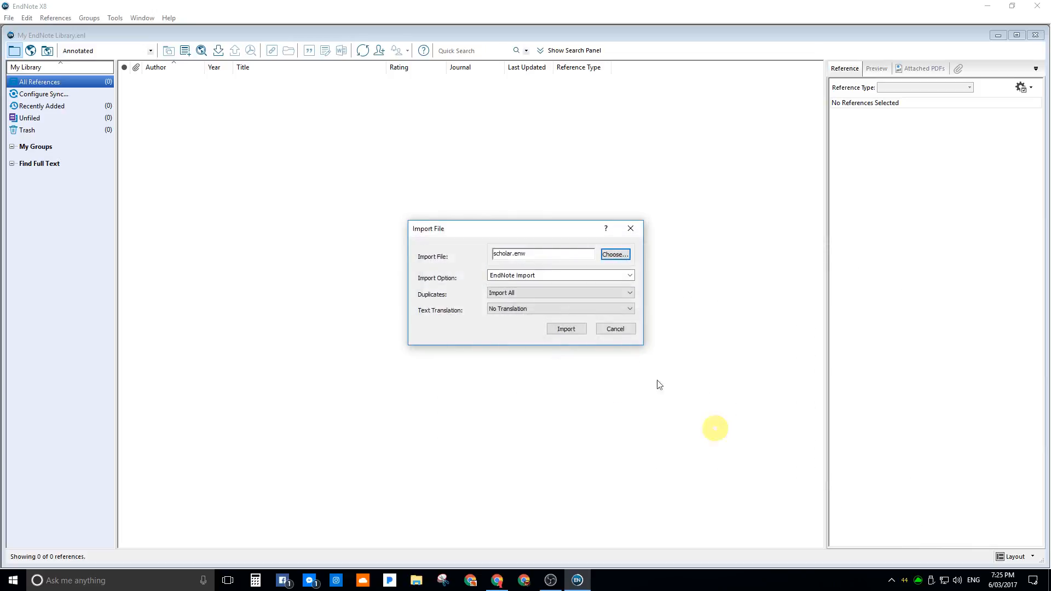
click(579, 329)
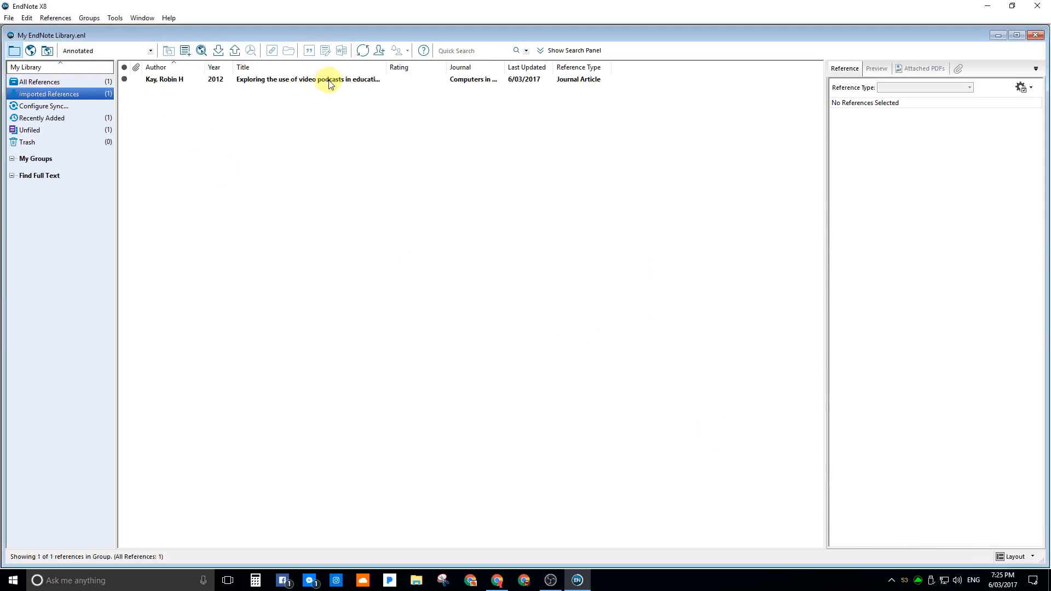
- Look through the imported video podcasts reference's fields and attach Kay_2012_LitRev.pdf from the Downloads folder to it
click(329, 80)
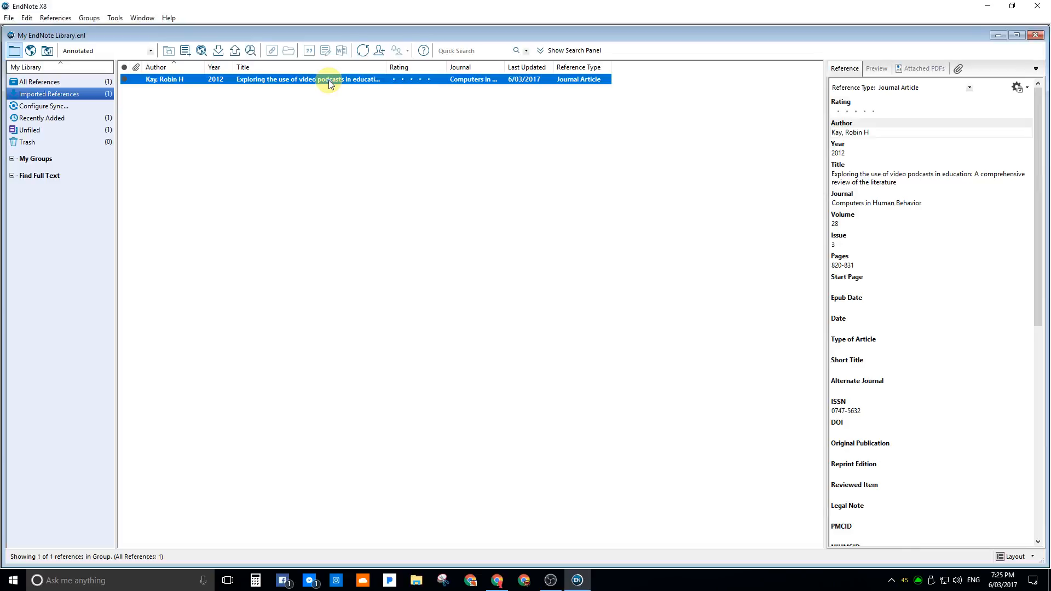
scroll(884, 377, down, 7)
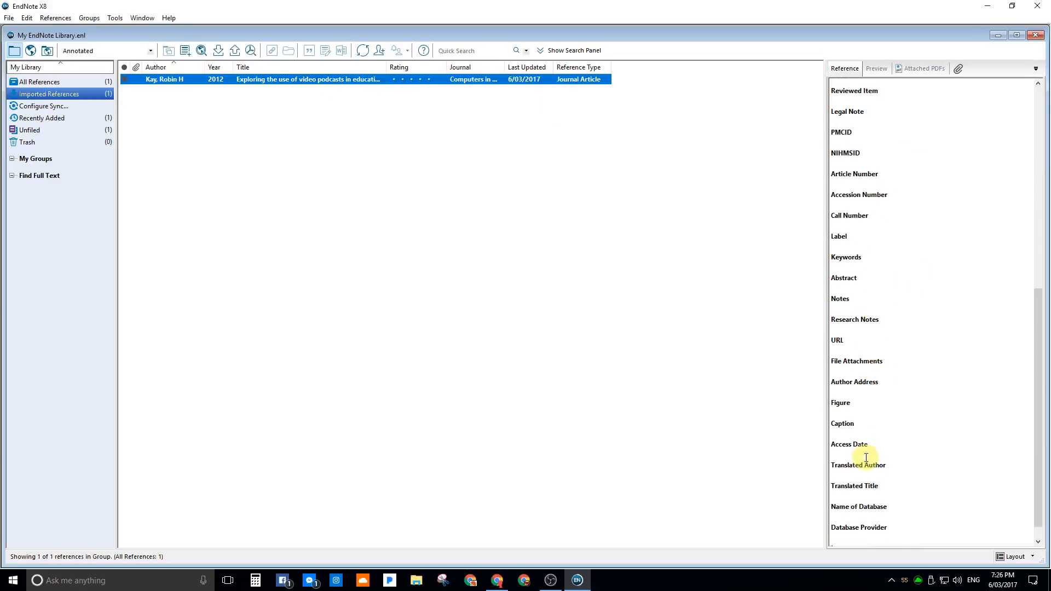
scroll(851, 453, up, 8)
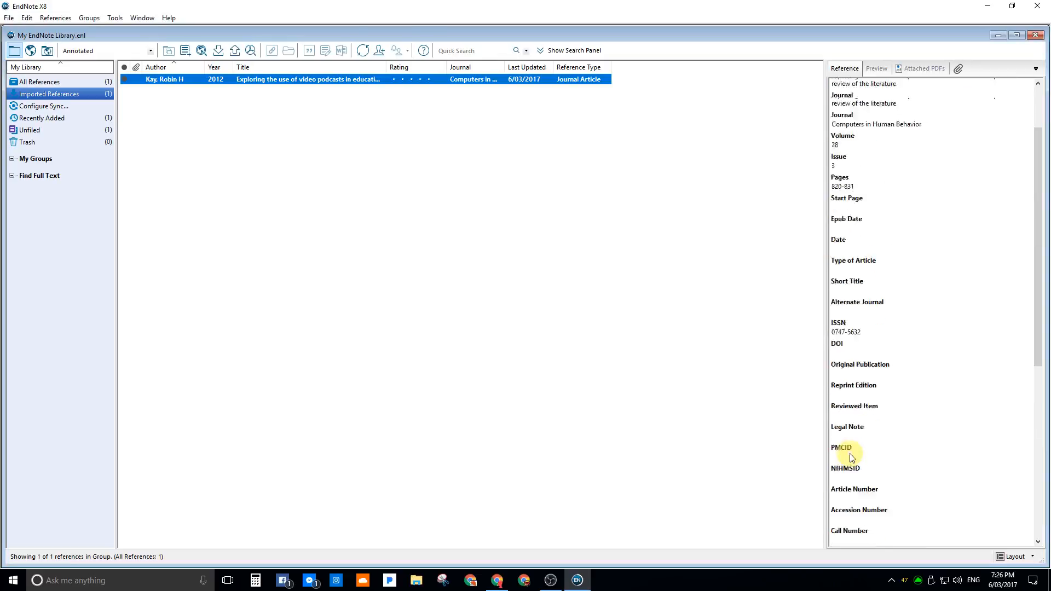
right_click(282, 81)
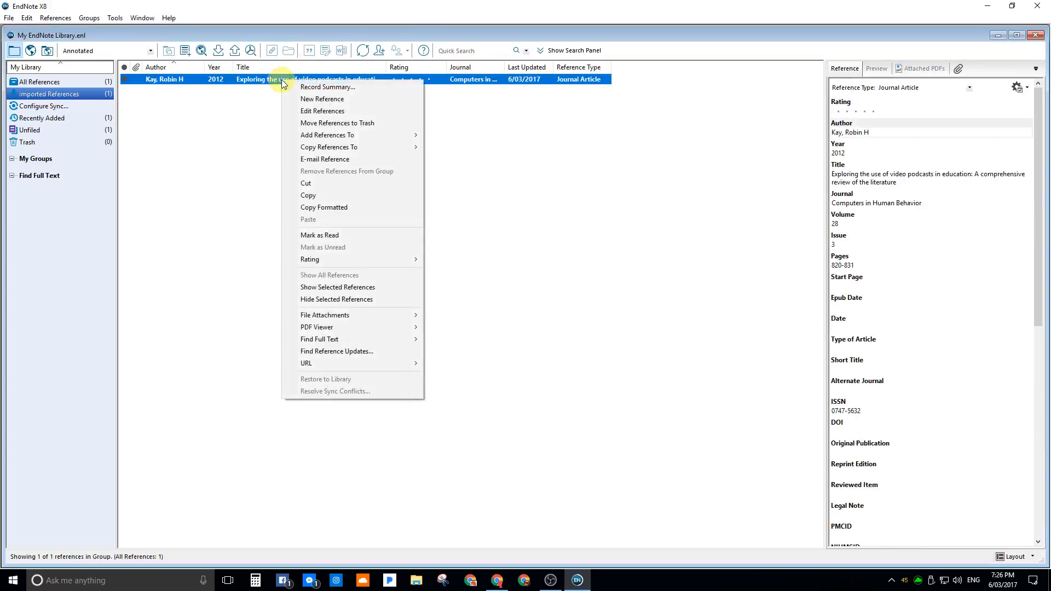
mouse_move(350, 316)
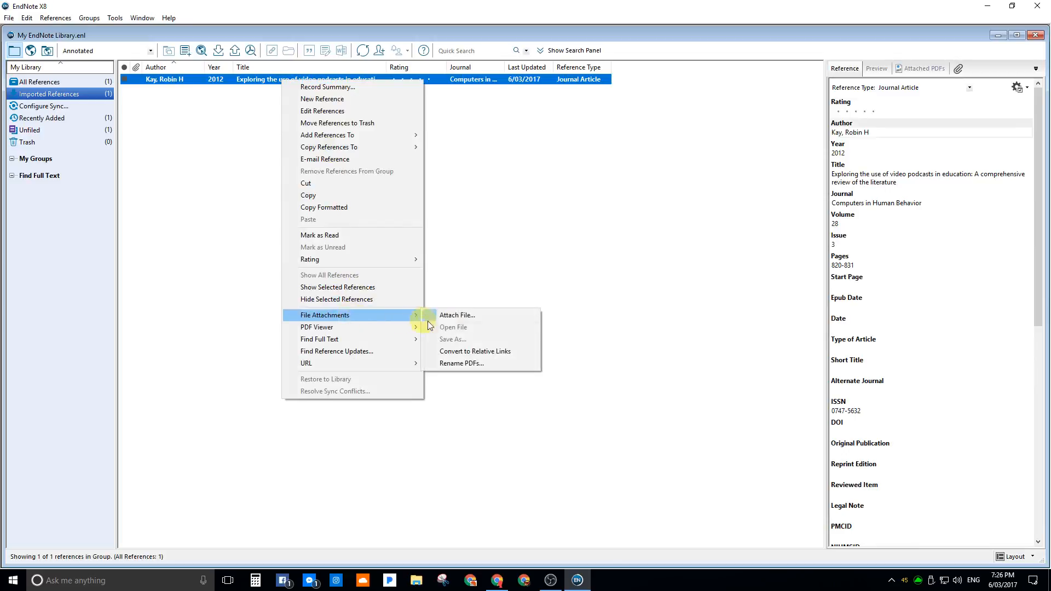
click(471, 320)
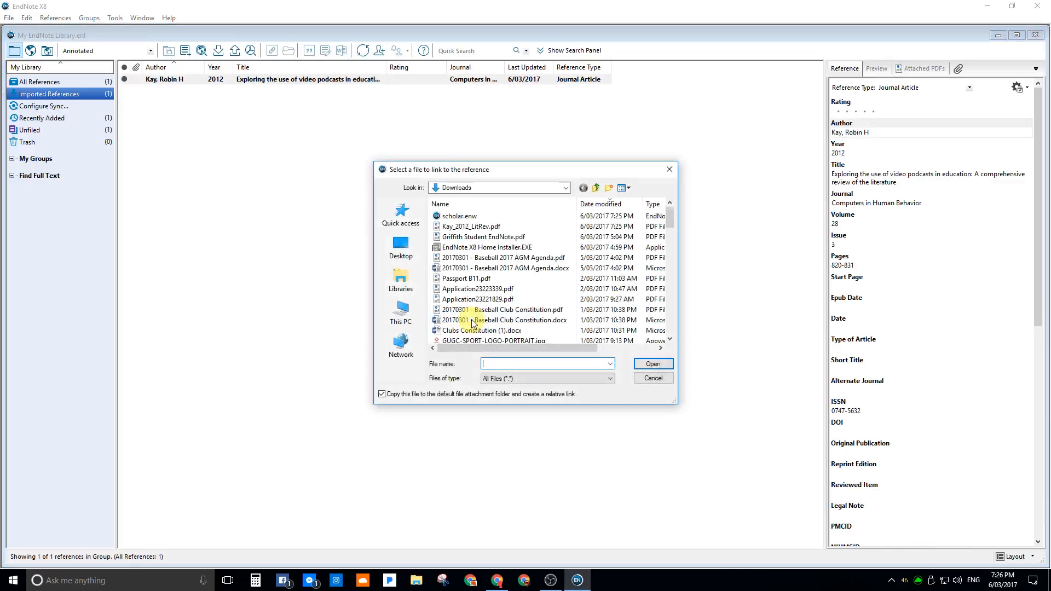
click(470, 228)
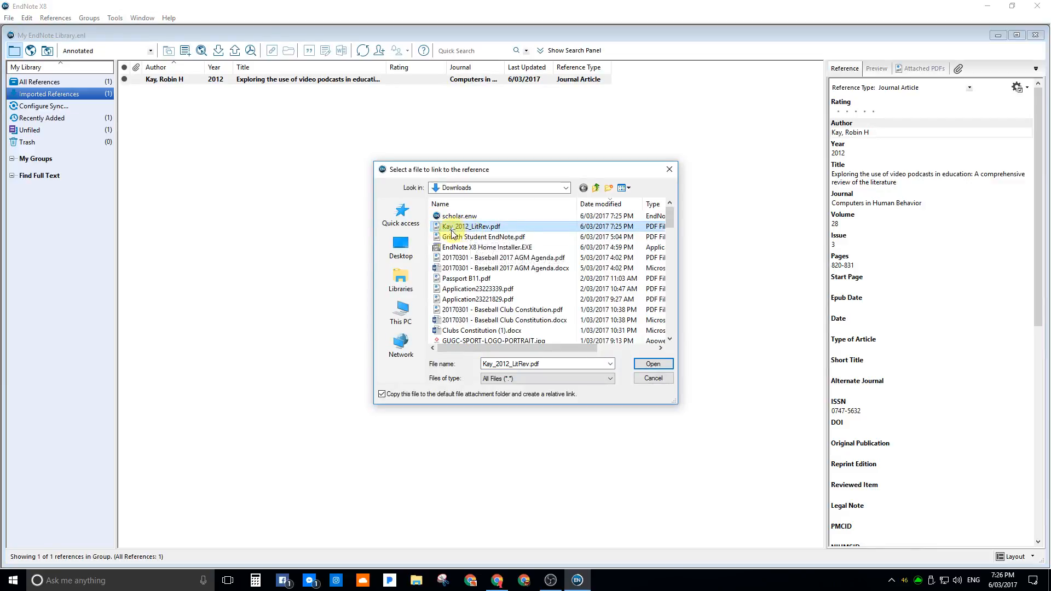
click(644, 364)
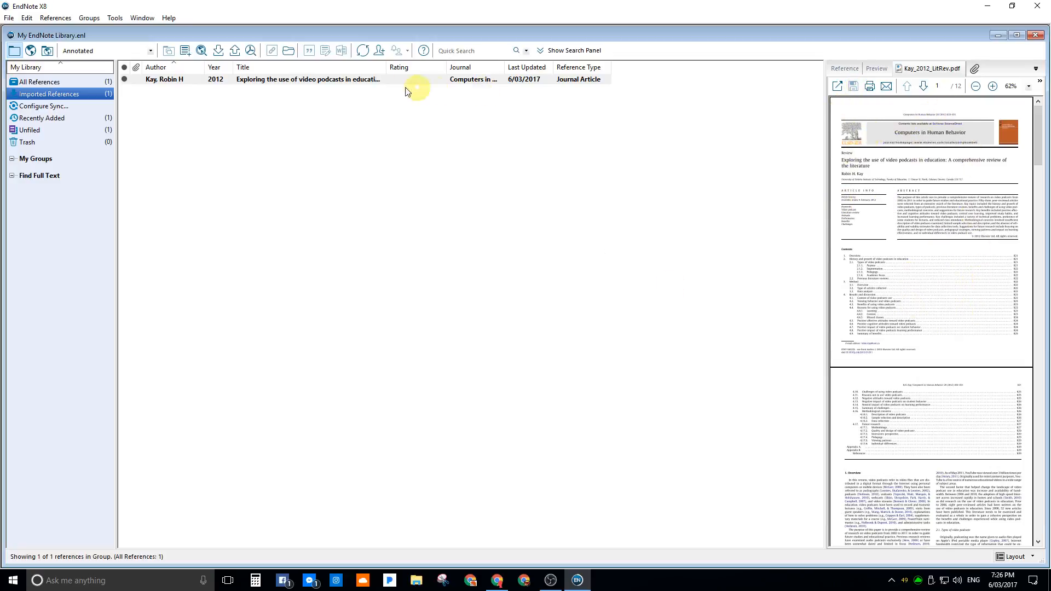
click(294, 129)
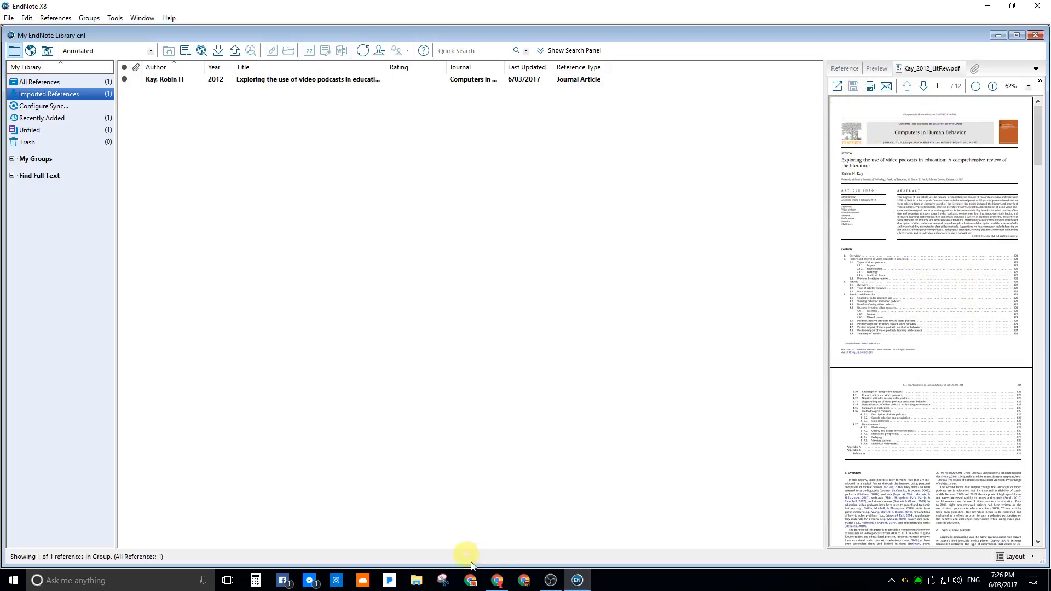
- Switch to Chrome, open the bookmarked myGriffith site in a new tab and log in with the prefilled credentials
click(498, 577)
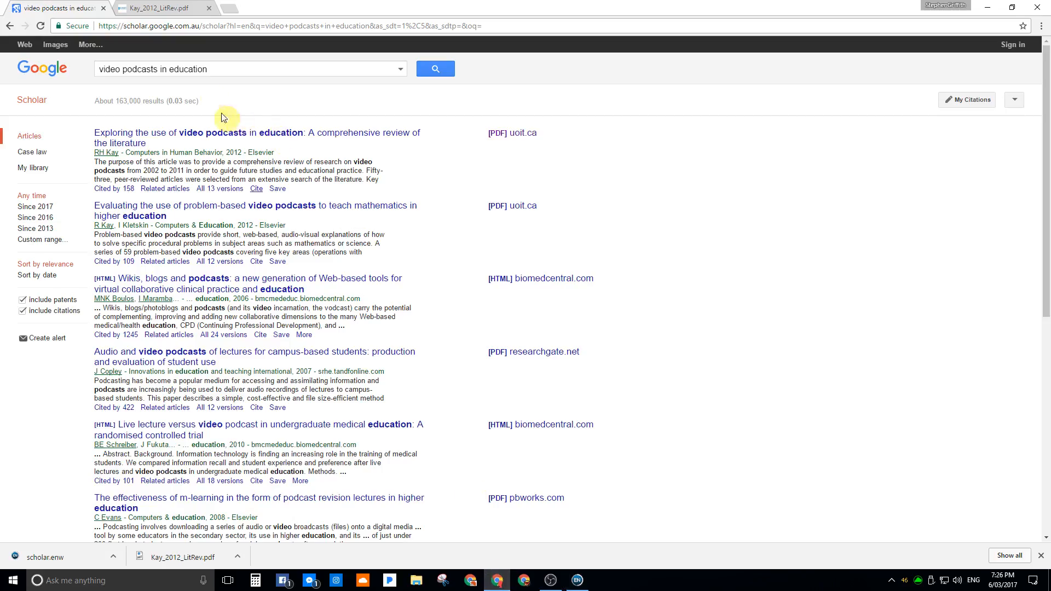
click(231, 9)
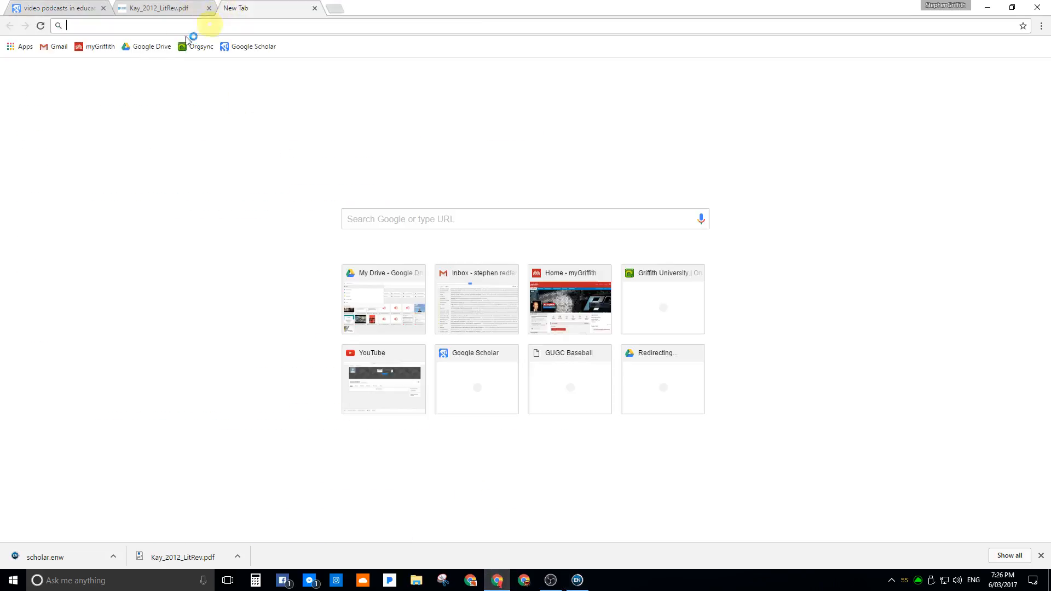
click(110, 48)
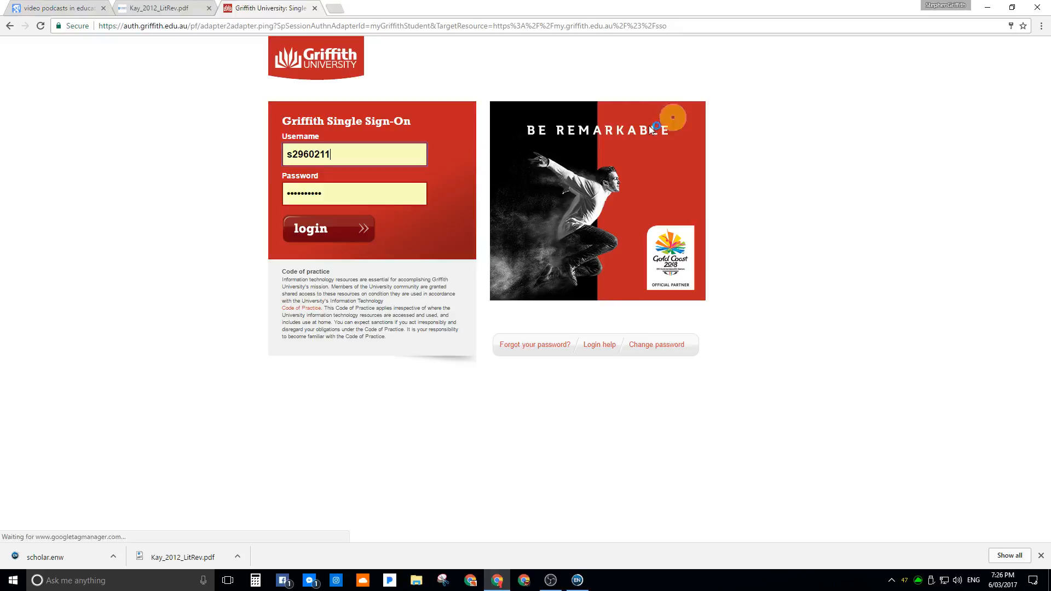
click(334, 232)
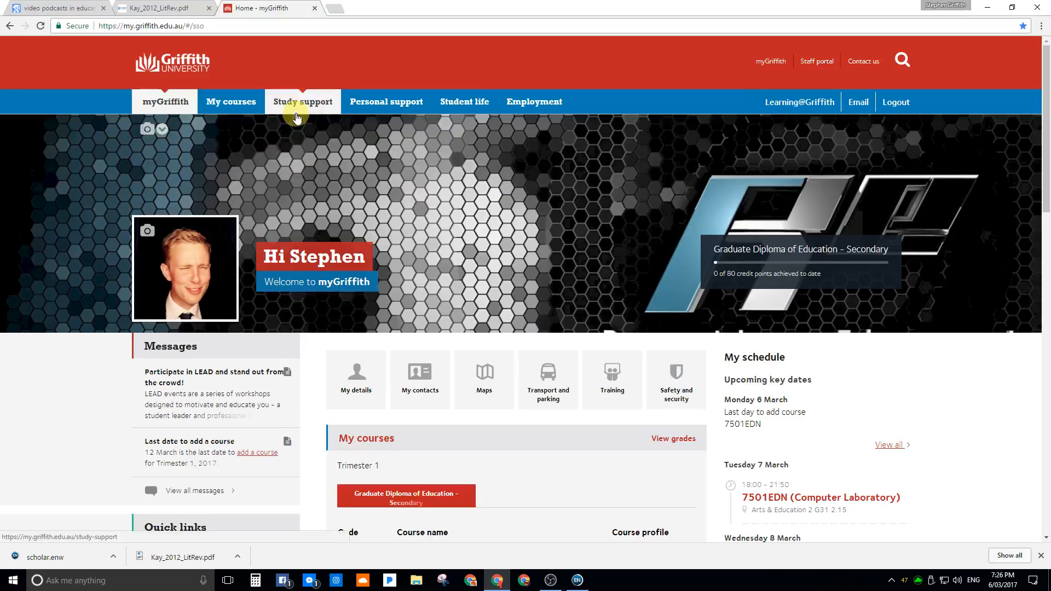
- Open the university Library page from Study support and search its catalogue for journal articles on "video podcasts in education"
click(304, 103)
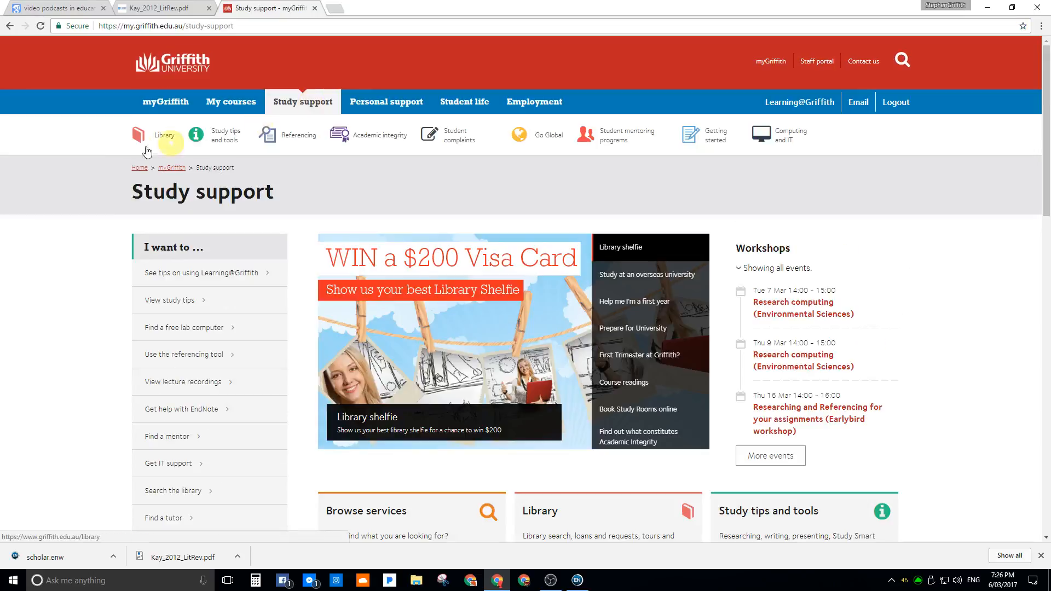
click(149, 138)
scroll(350, 293, down, 2)
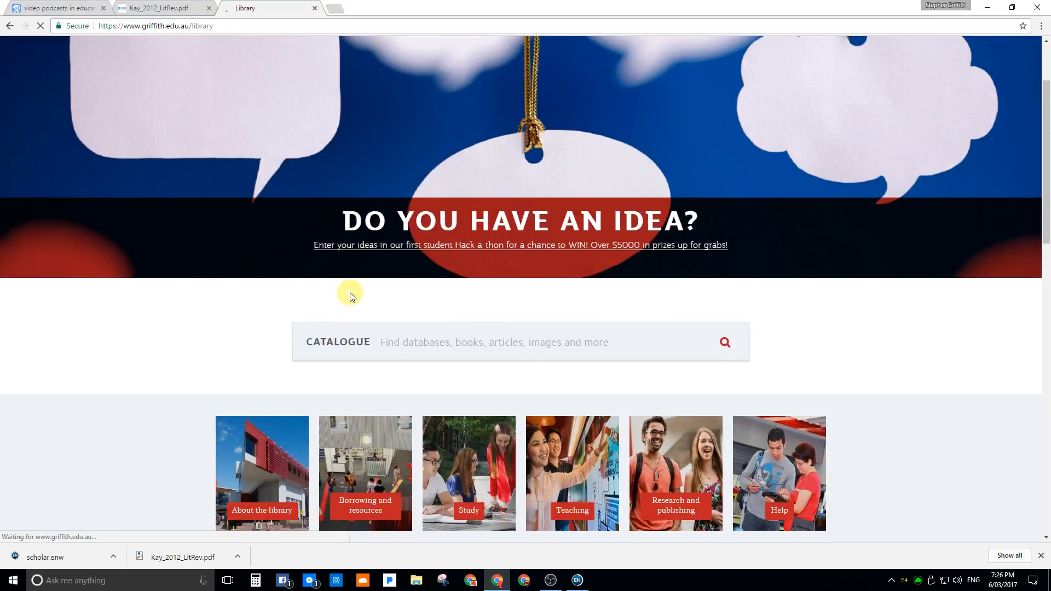
click(465, 339)
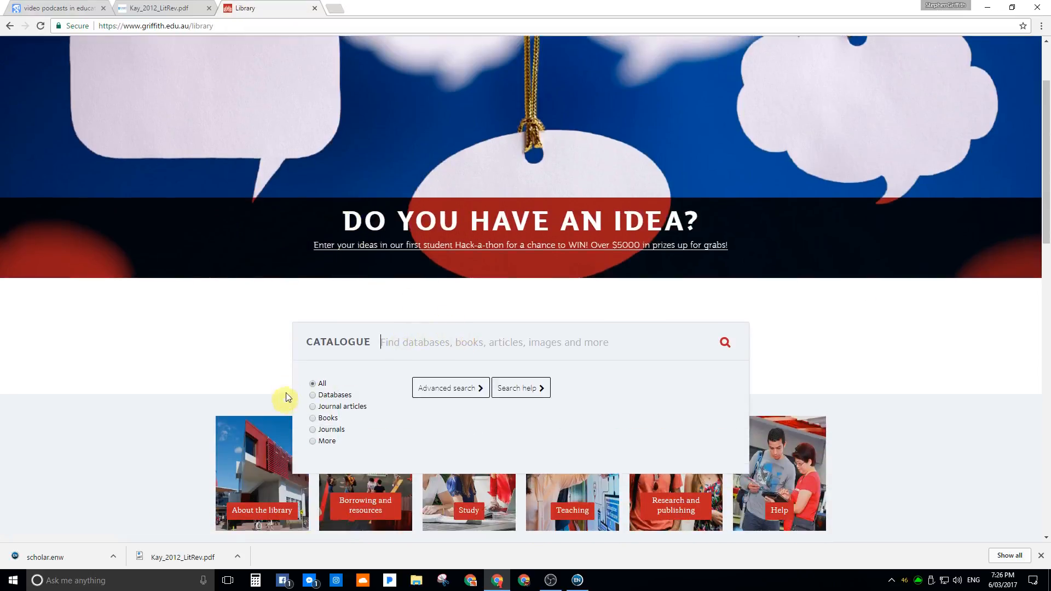
click(313, 407)
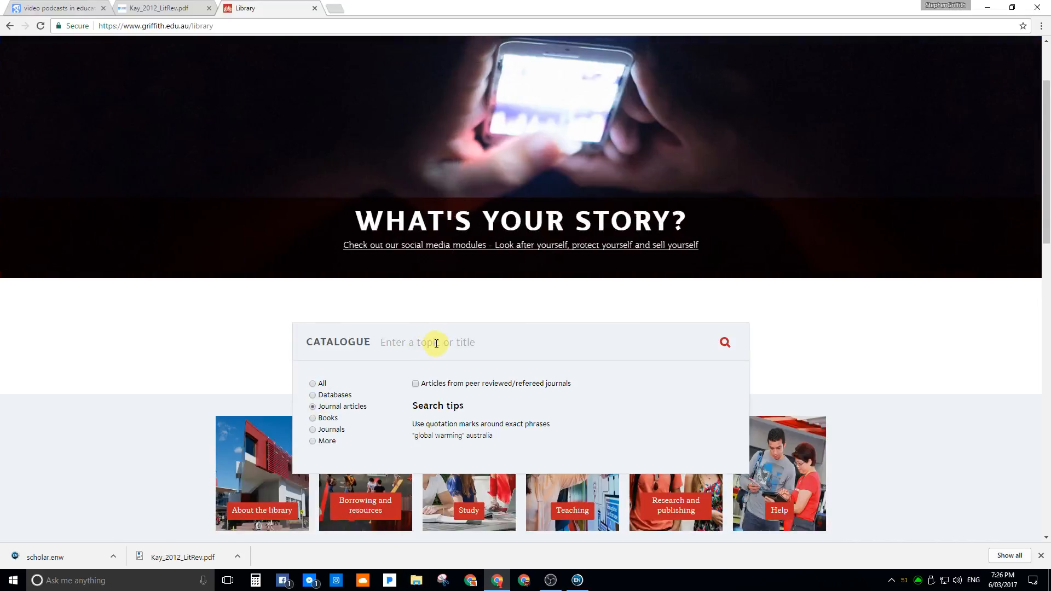
text(video podcasts in)
text(educatio)
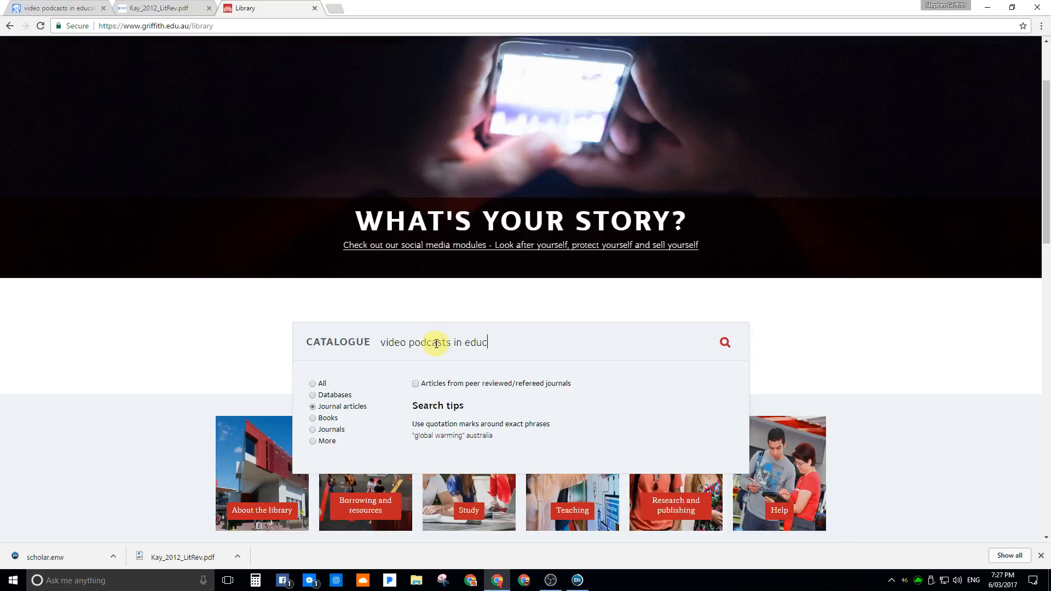
text(n)
key(Return)
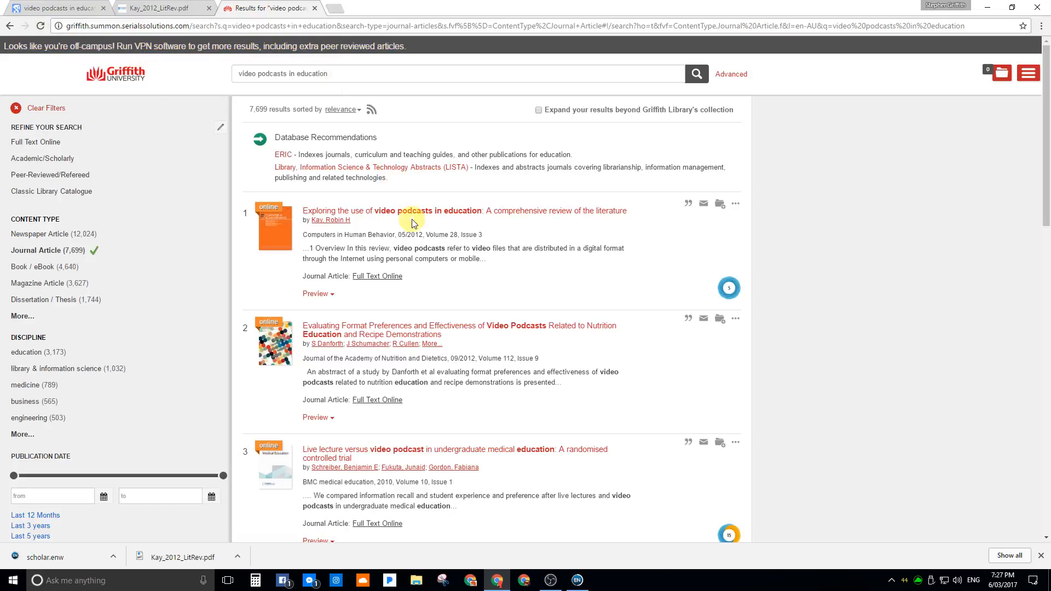
- Browse the results and export "Evaluating Format Preferences and Effectiveness of Video Podcasts Related to Nutrition Education and Recipe Demonstrations" to EndNote format
scroll(411, 219, down, 3)
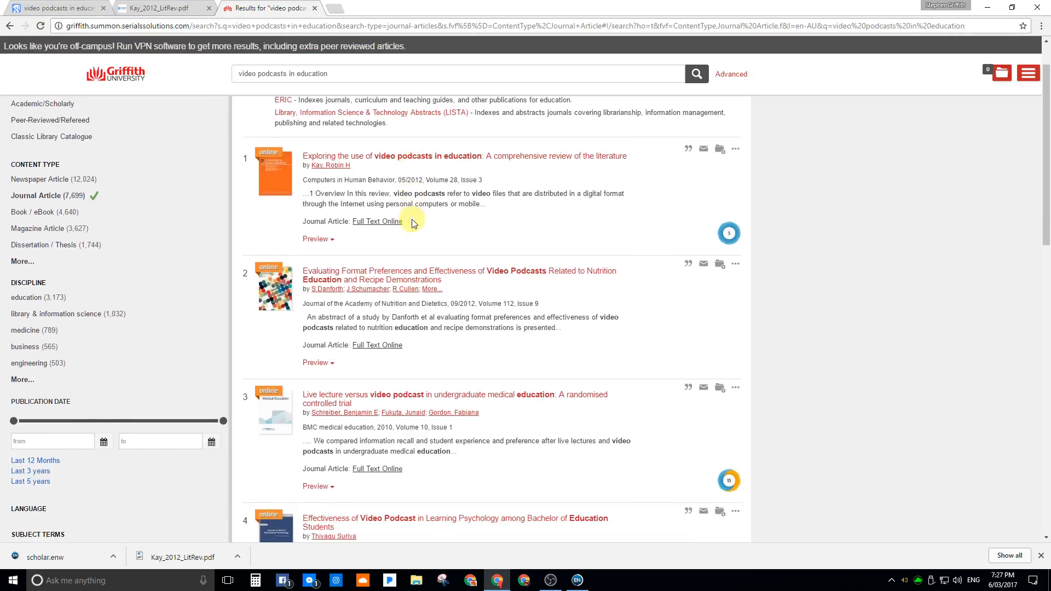
scroll(412, 220, up, 3)
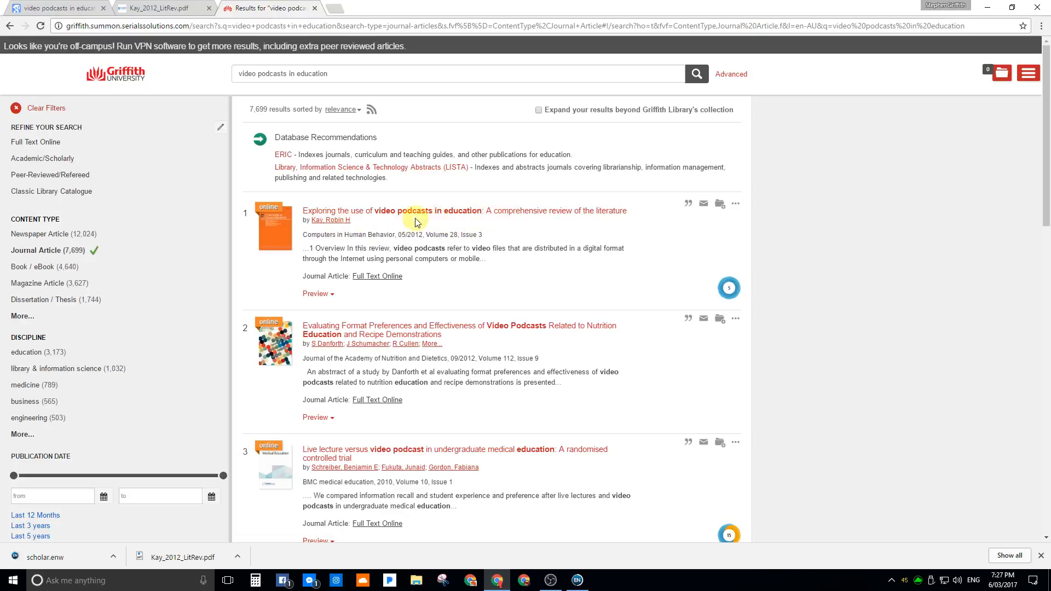
scroll(558, 249, down, 1)
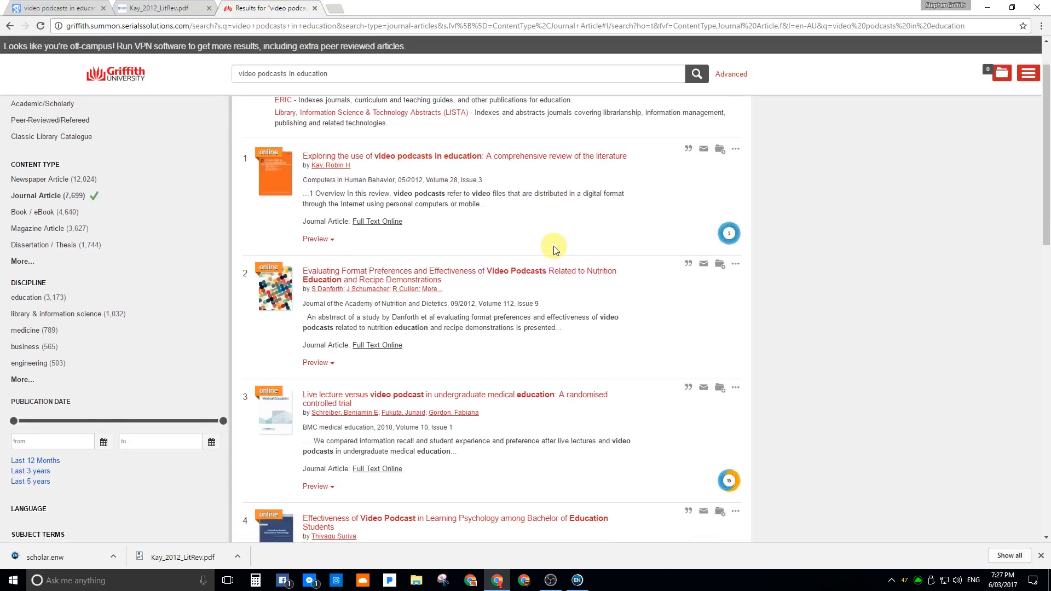
scroll(667, 302, down, 1)
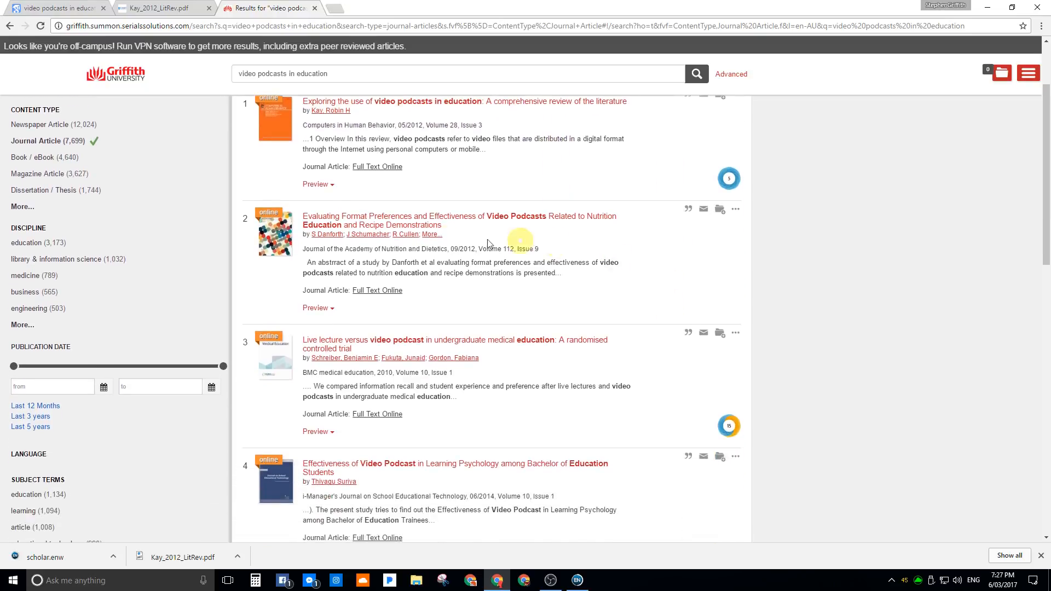
scroll(613, 306, down, 1)
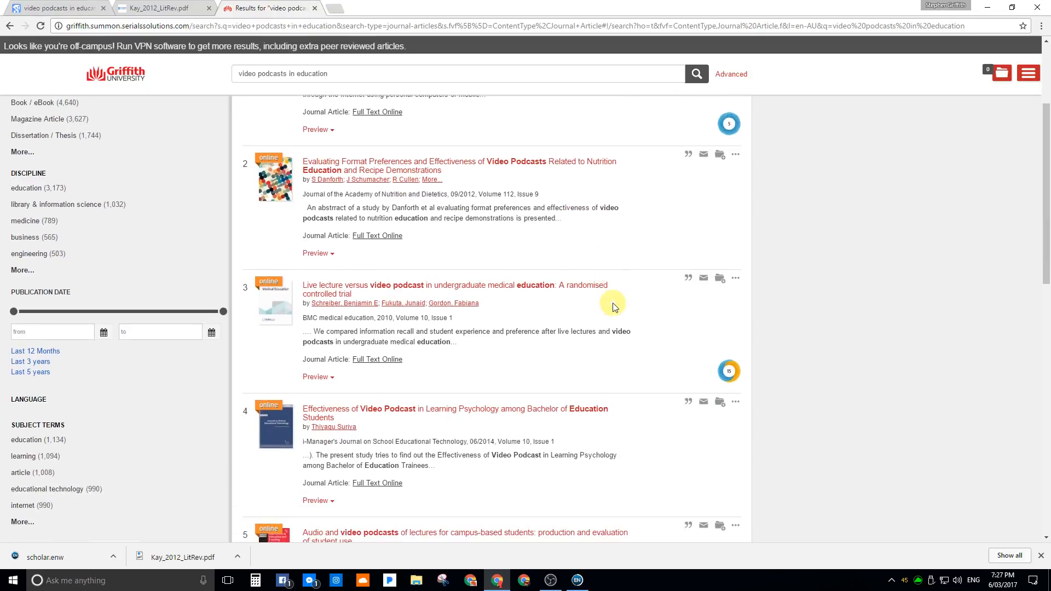
scroll(613, 306, up, 1)
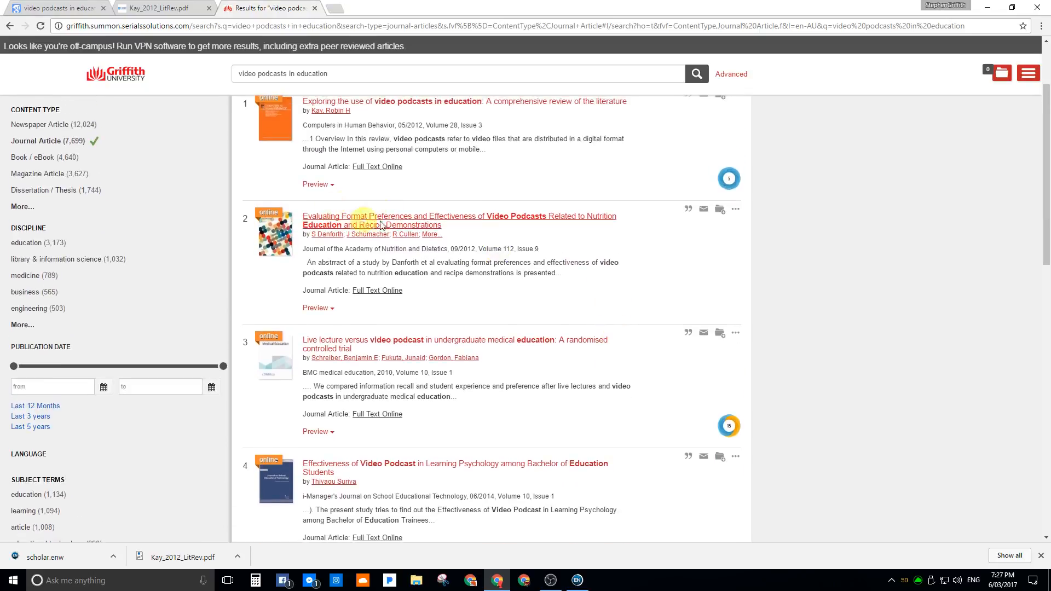
click(735, 211)
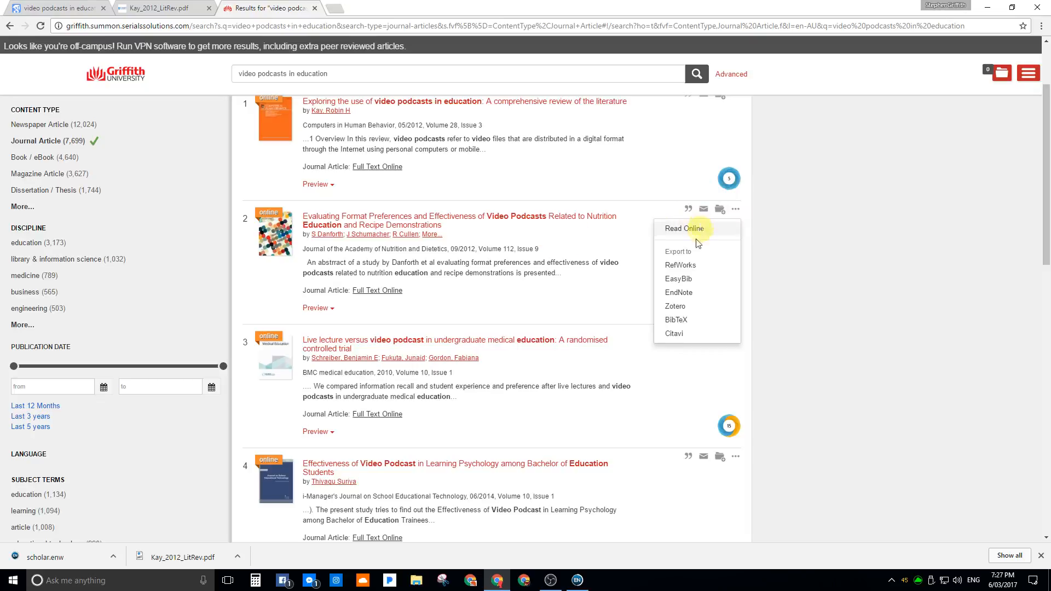
click(736, 214)
click(736, 215)
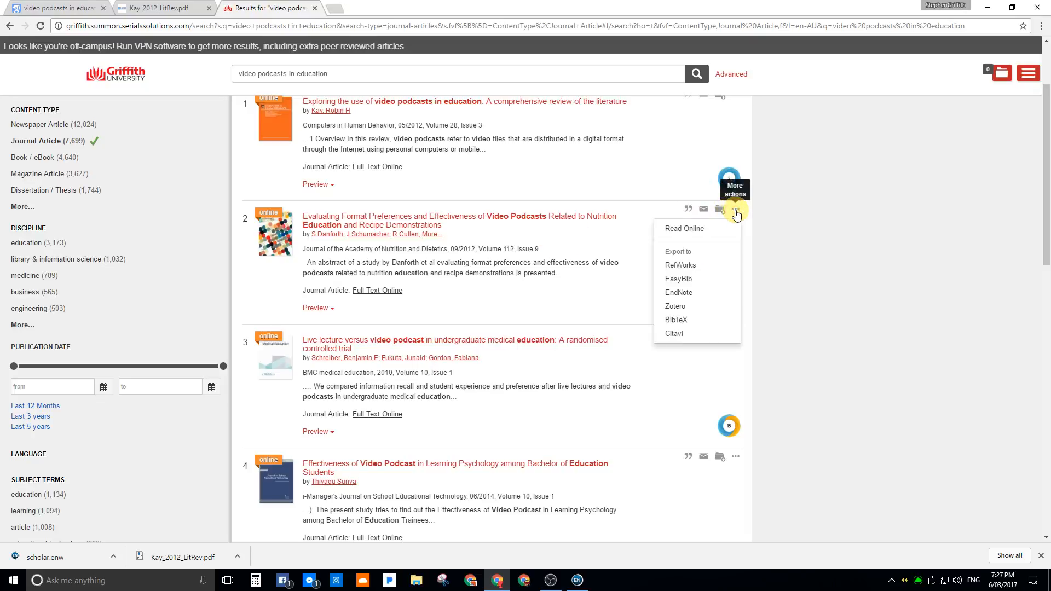
click(686, 293)
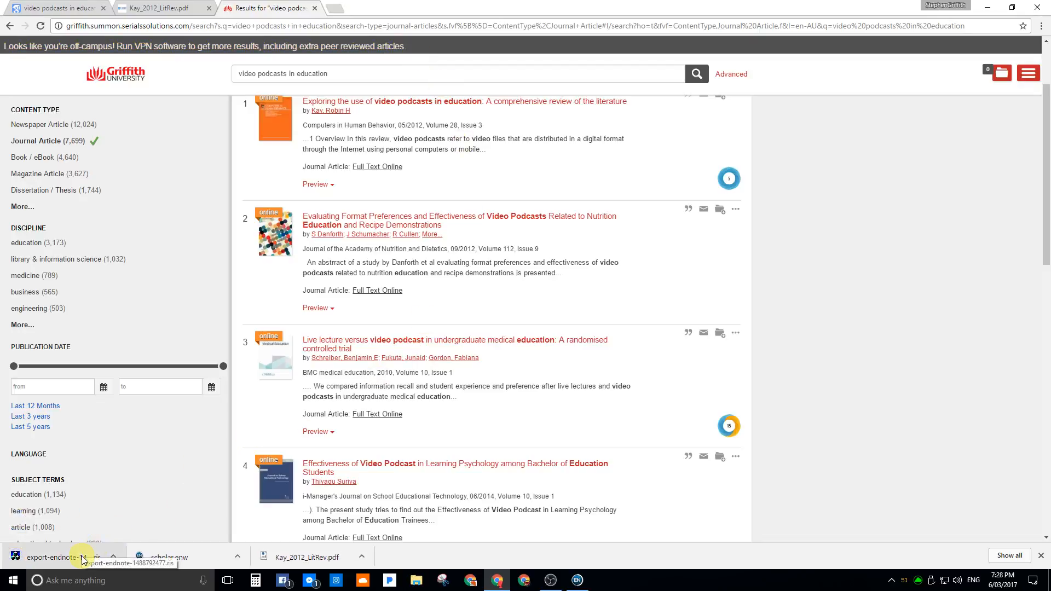
- Import the downloaded export-endnote-1488792477.ris into the EndNote library, saving the pending reference changes, and view both references under All References
click(58, 557)
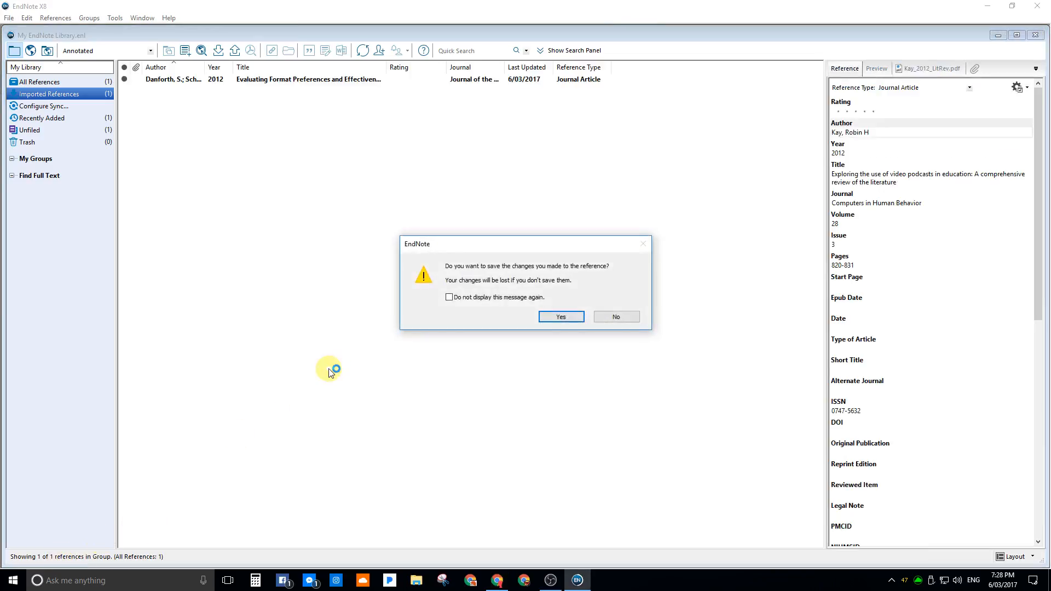
click(559, 317)
click(61, 84)
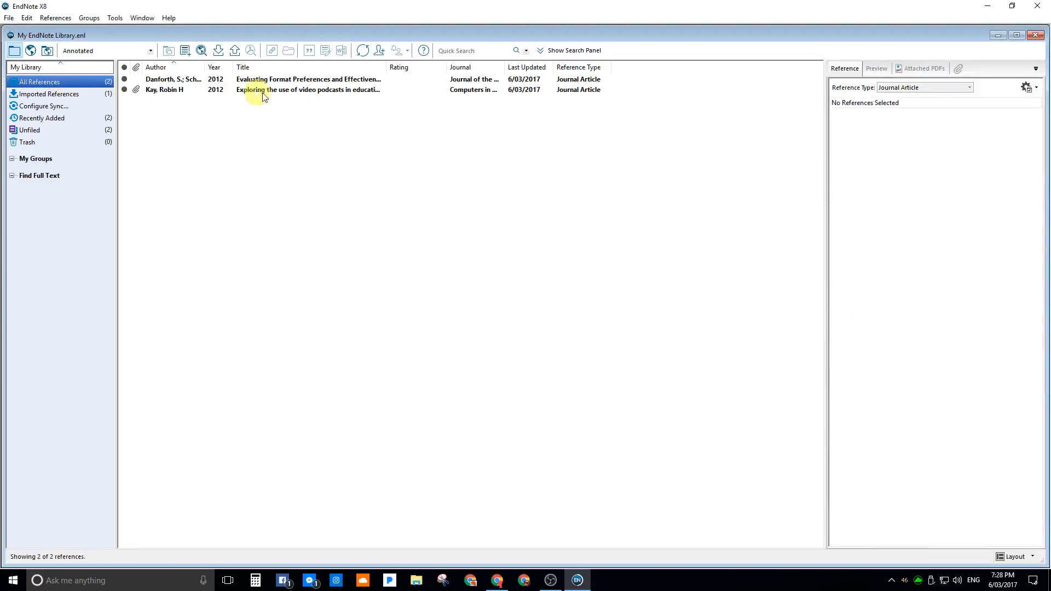
click(319, 81)
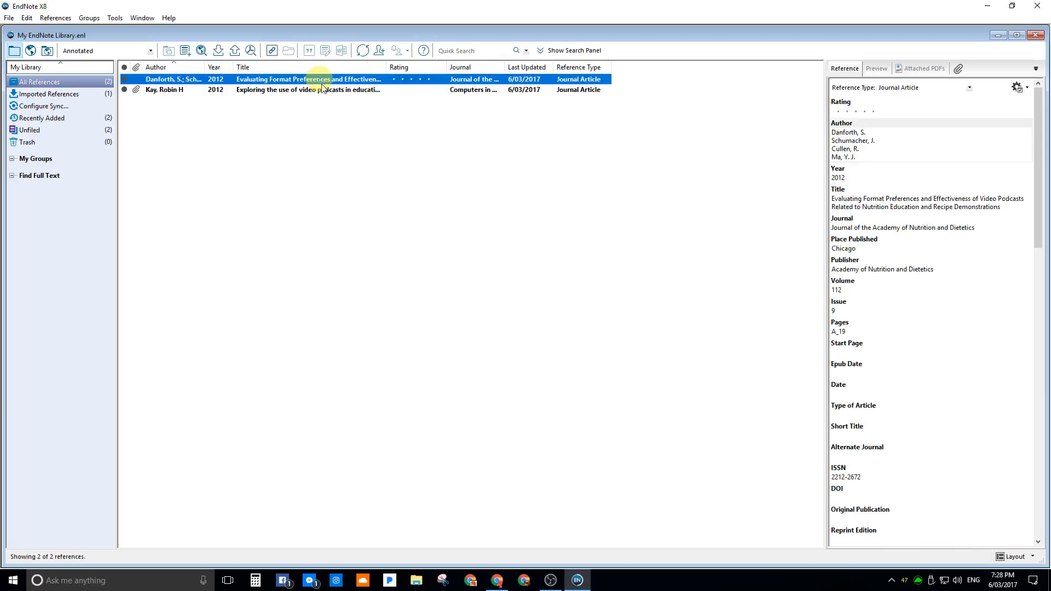
click(168, 91)
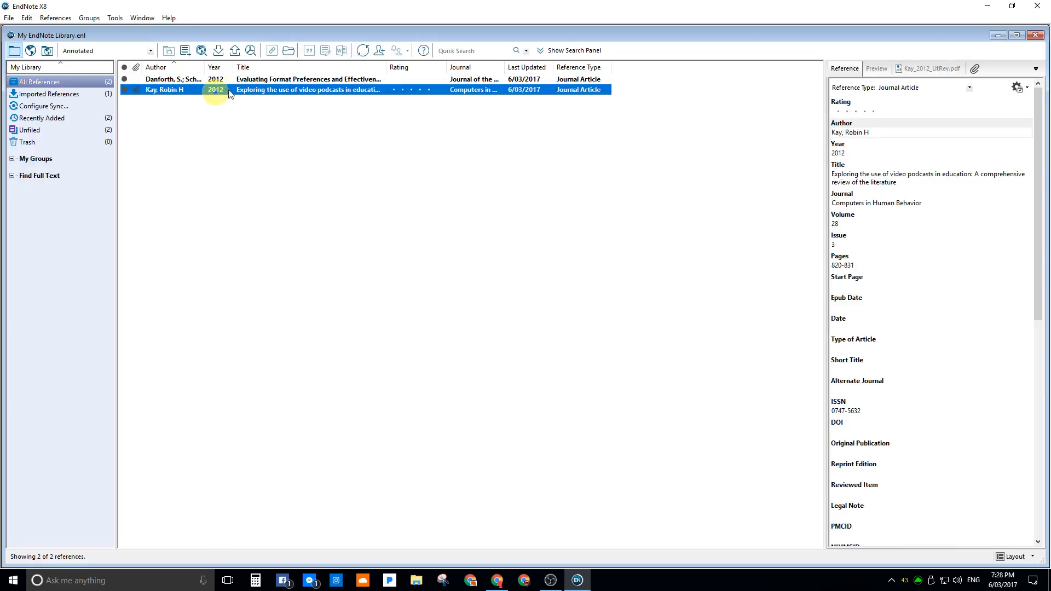
click(297, 82)
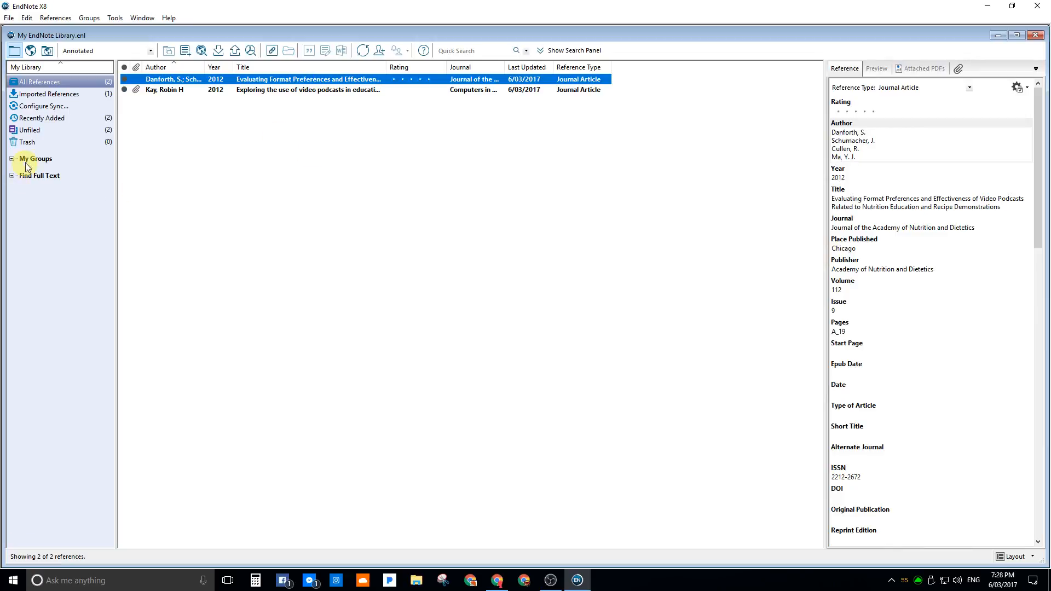
- Create a group named "Video in Education" under My Groups
right_click(49, 157)
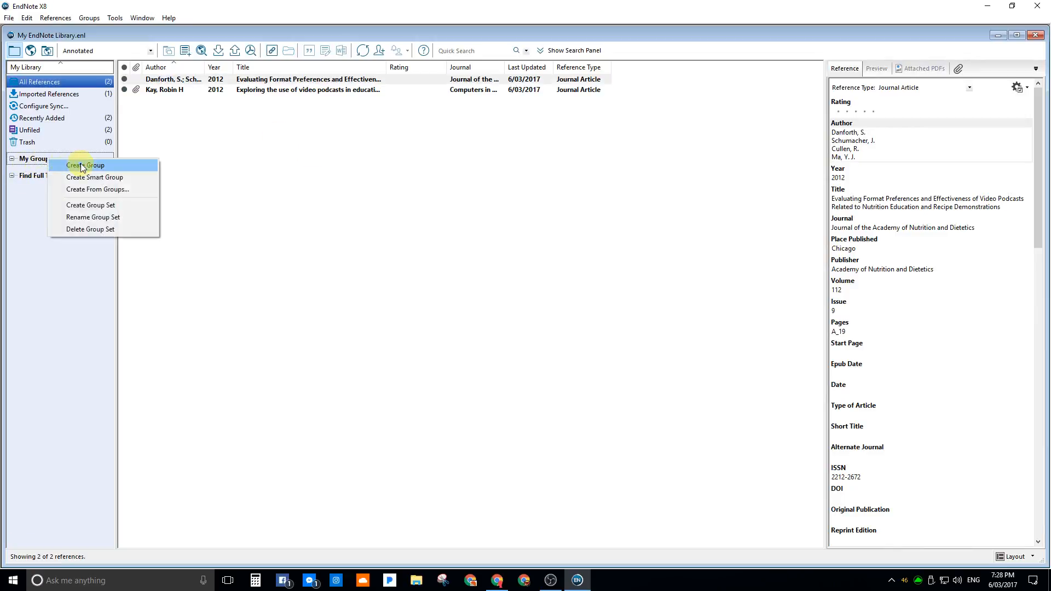
click(74, 165)
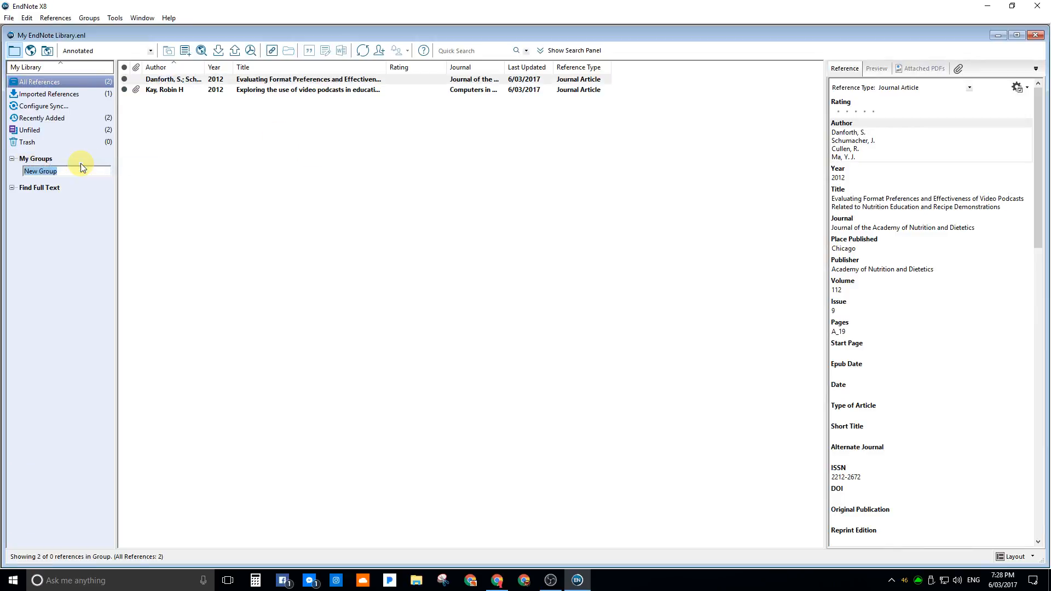
right_click(45, 159)
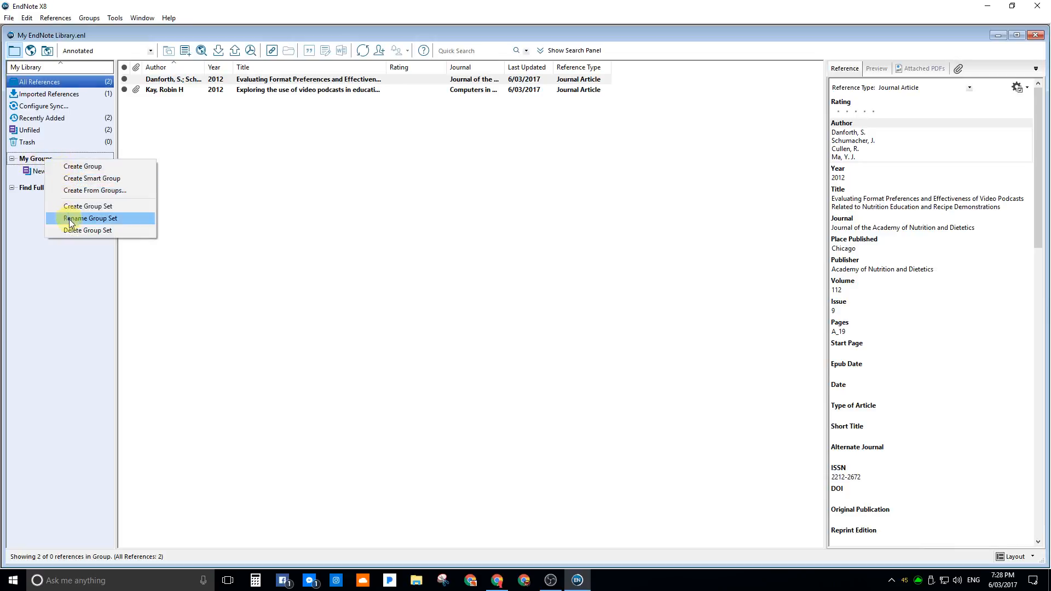
click(44, 170)
right_click(44, 170)
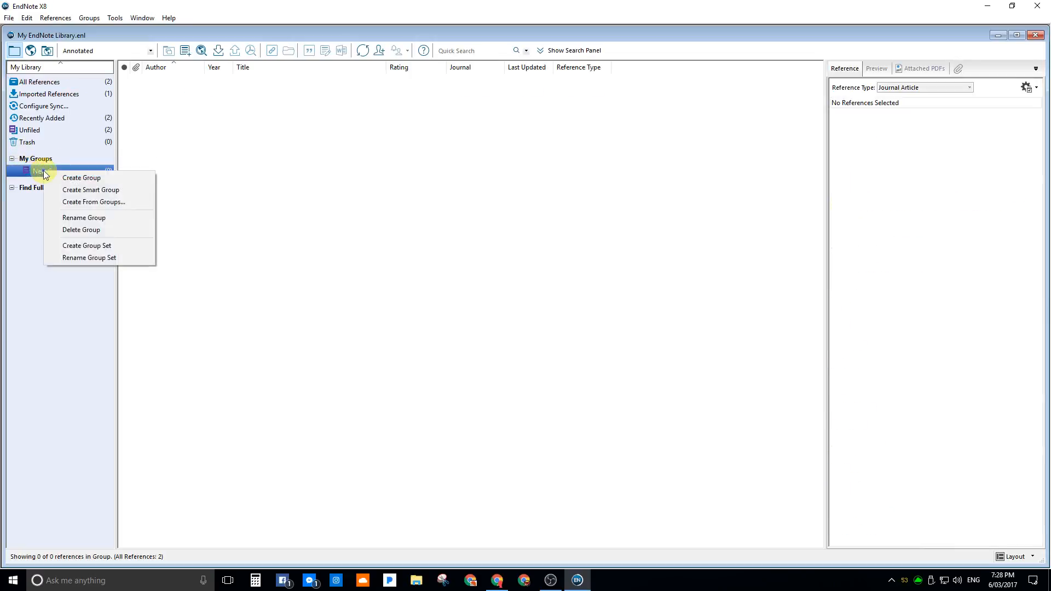
click(77, 218)
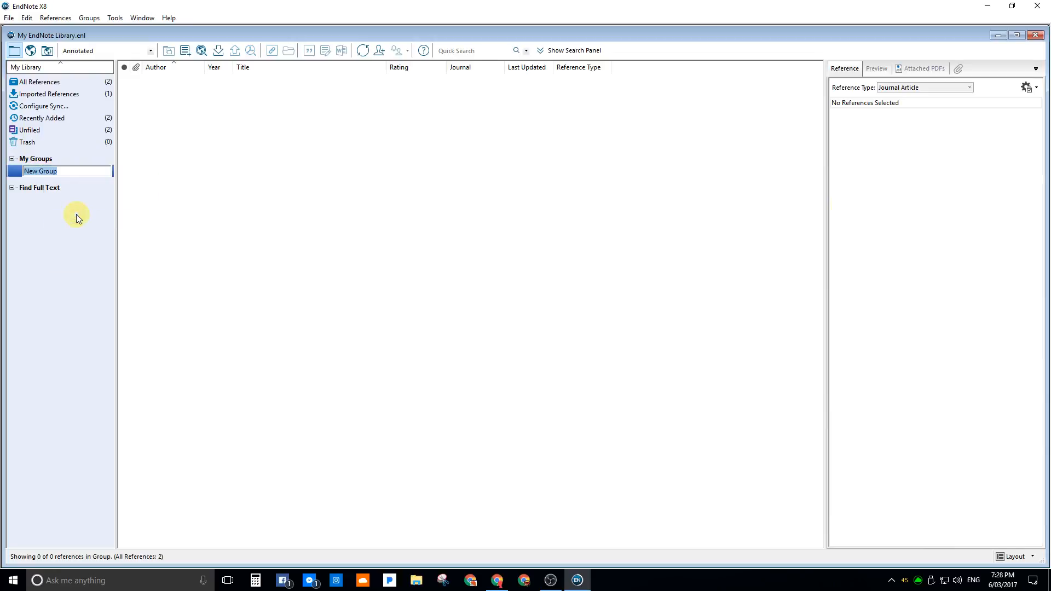
text(Video in Education)
key(Return)
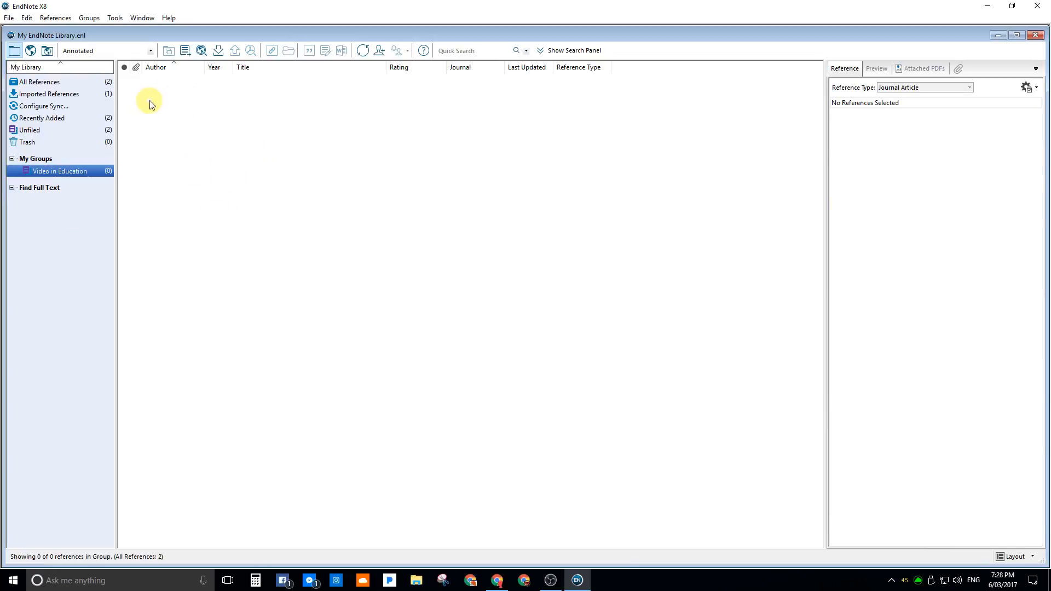
- Add both references from All References to the Video in Education group and view the group's contents
click(39, 82)
drag(284, 117, 310, 101)
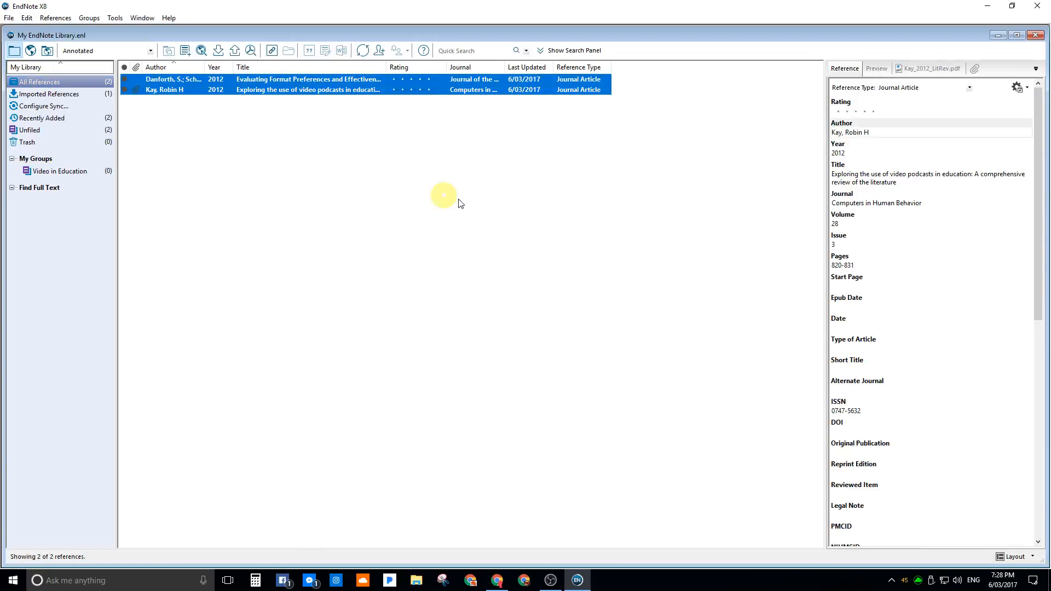
drag(460, 199, 226, 83)
click(305, 89)
shift+click(307, 81)
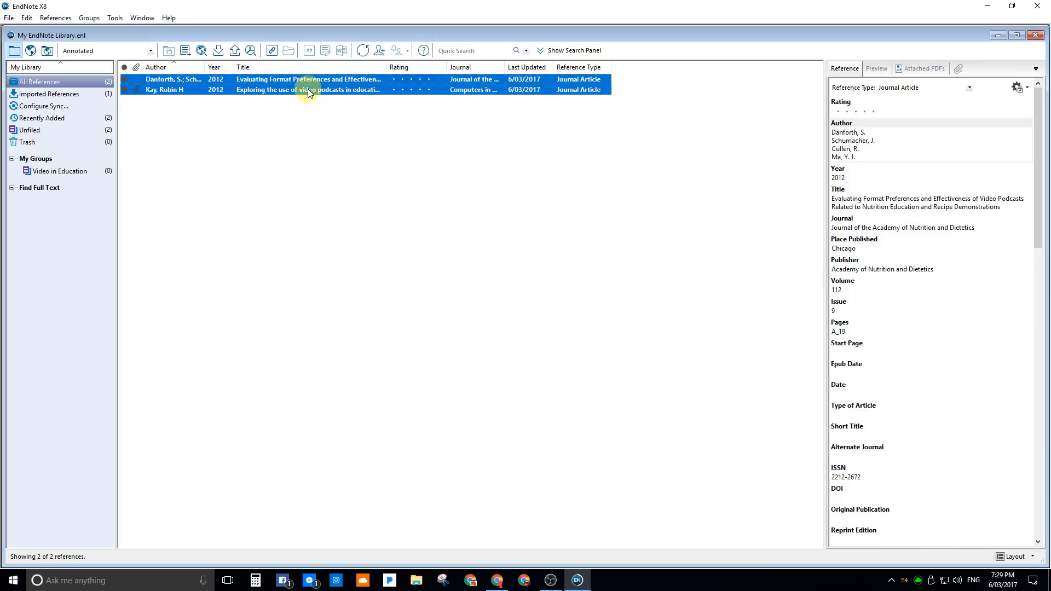
drag(308, 91, 70, 173)
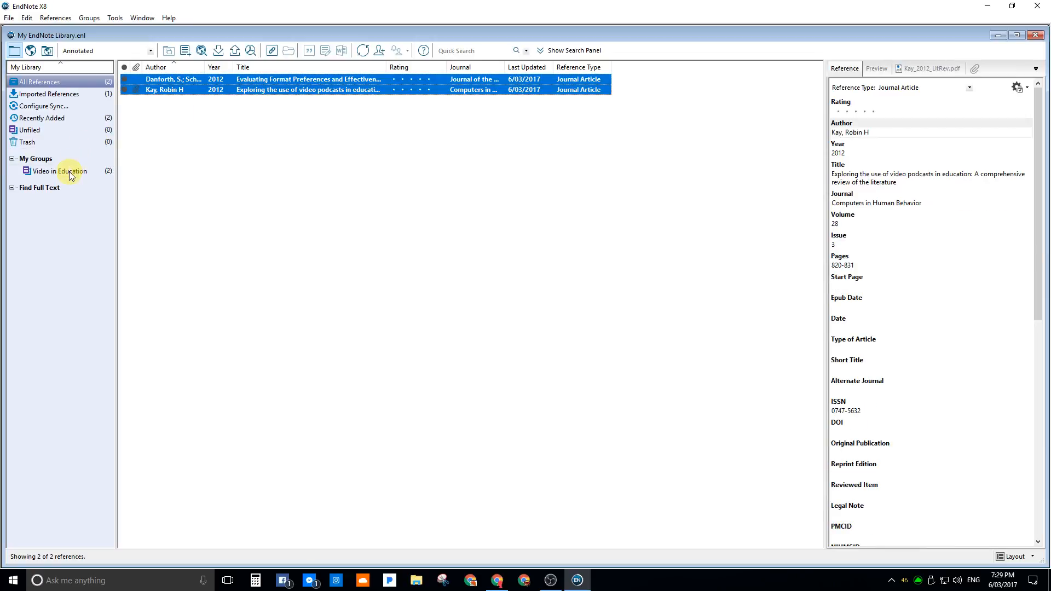
click(70, 172)
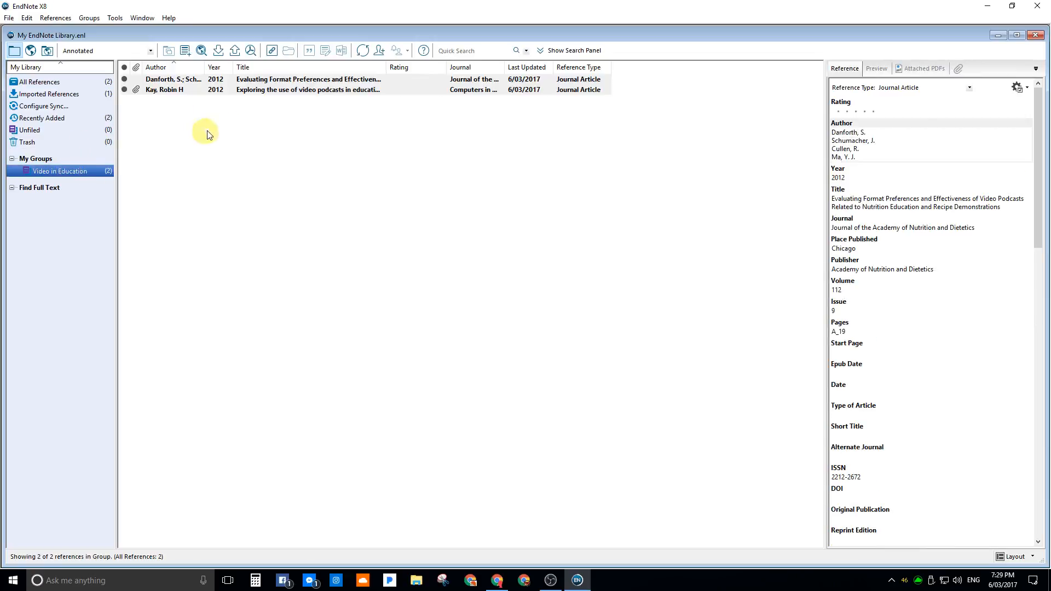
click(293, 117)
- Launch Word 2016 and create a blank document
click(11, 581)
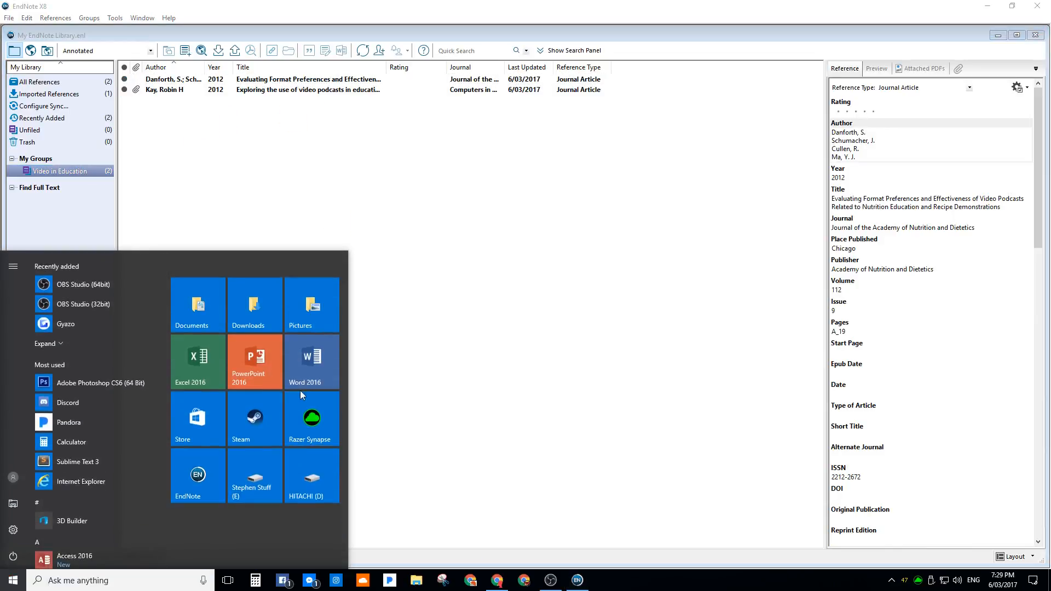
click(314, 377)
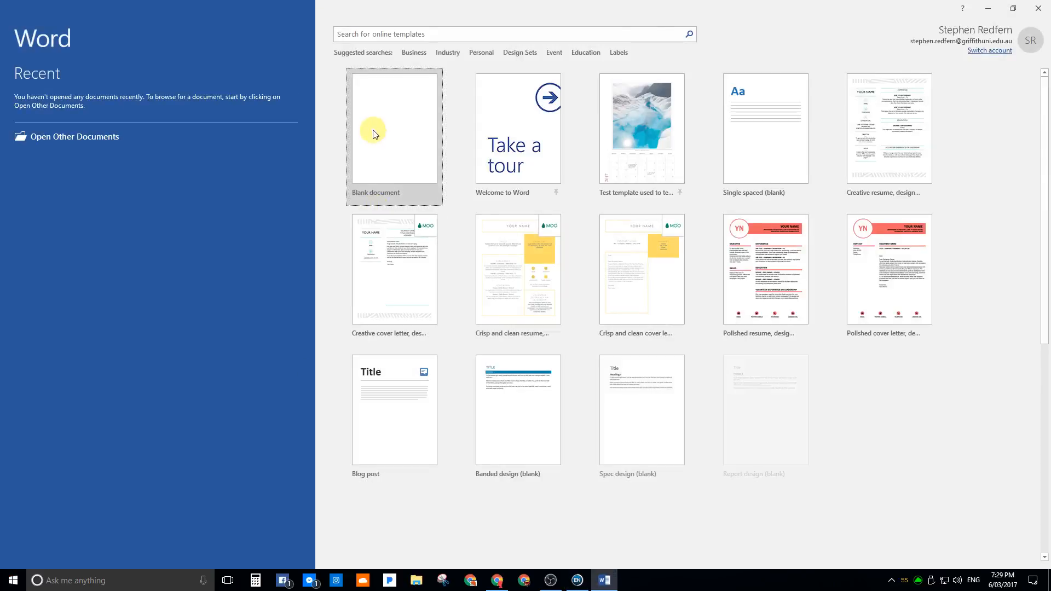
click(374, 127)
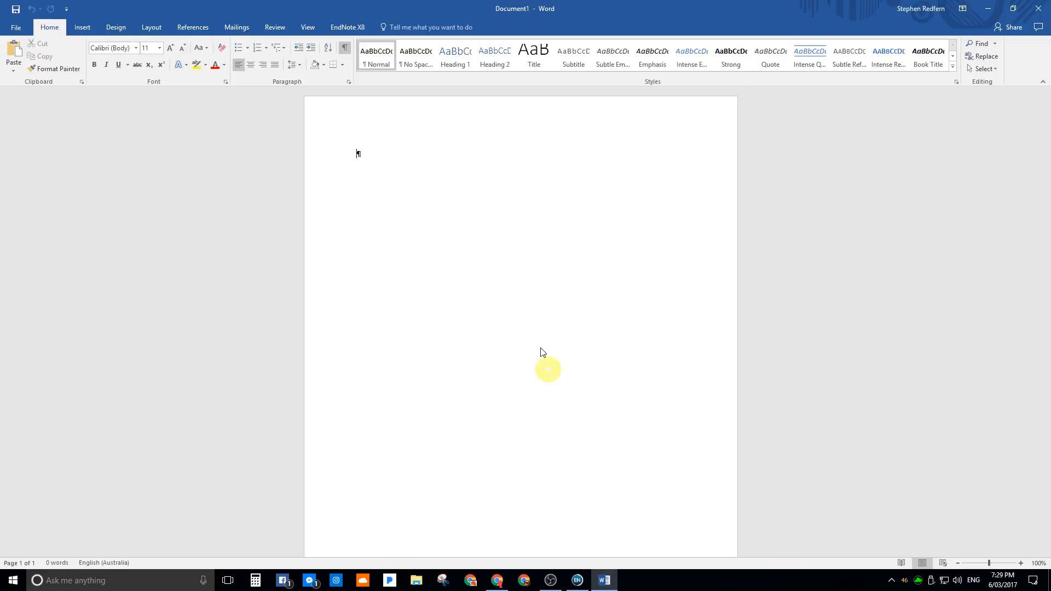
- Show the EndNote X8 tools and write "Video in education is awesome" in the document
click(352, 29)
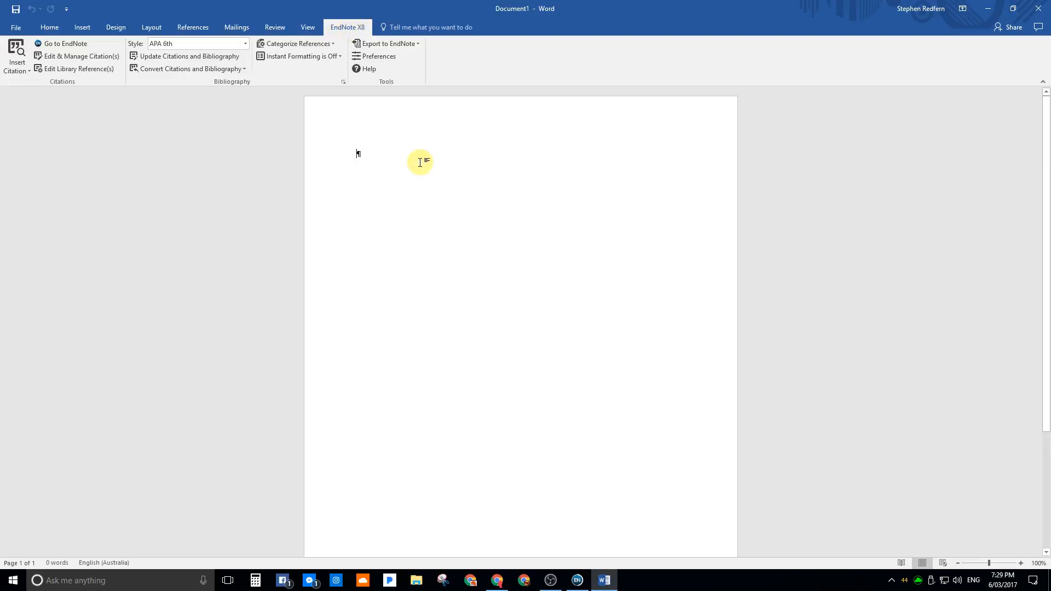
text(.)
text(in e)
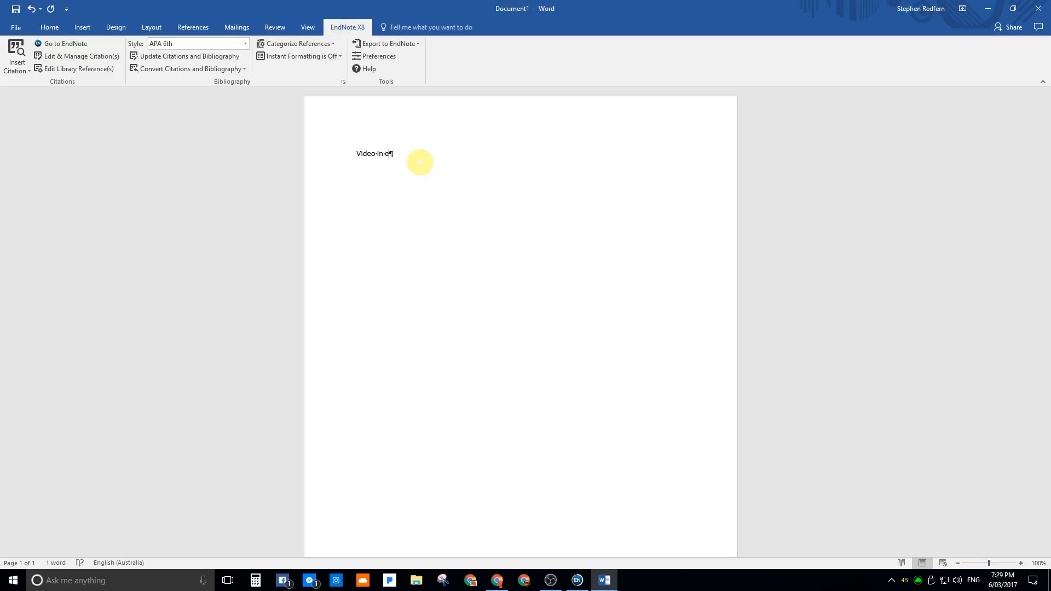
text(ducation is awesome)
- Look through the available EndNote citation styles and select APA 6th for the document
click(16, 50)
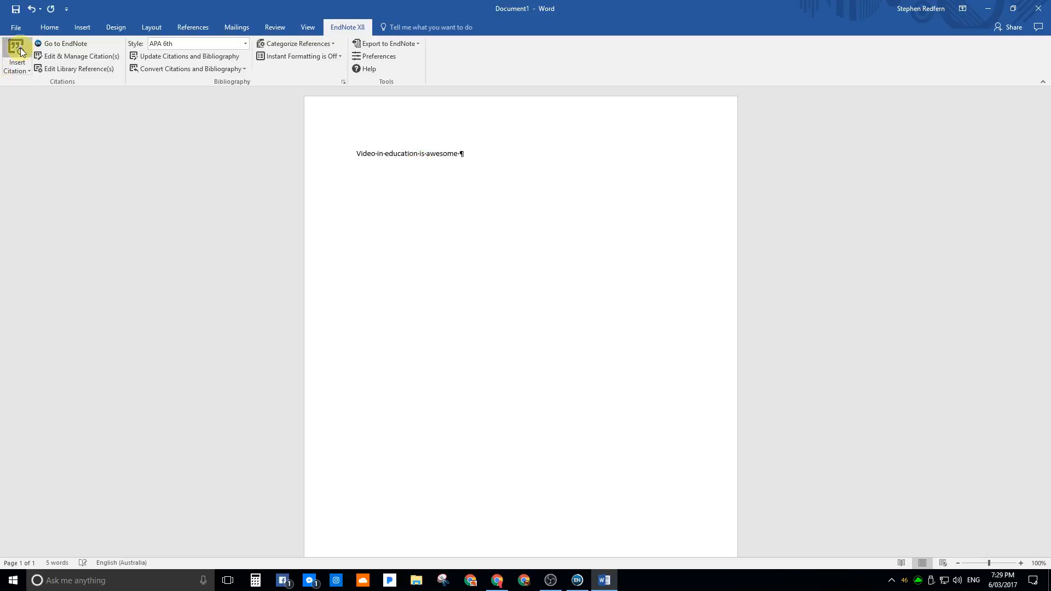
click(658, 411)
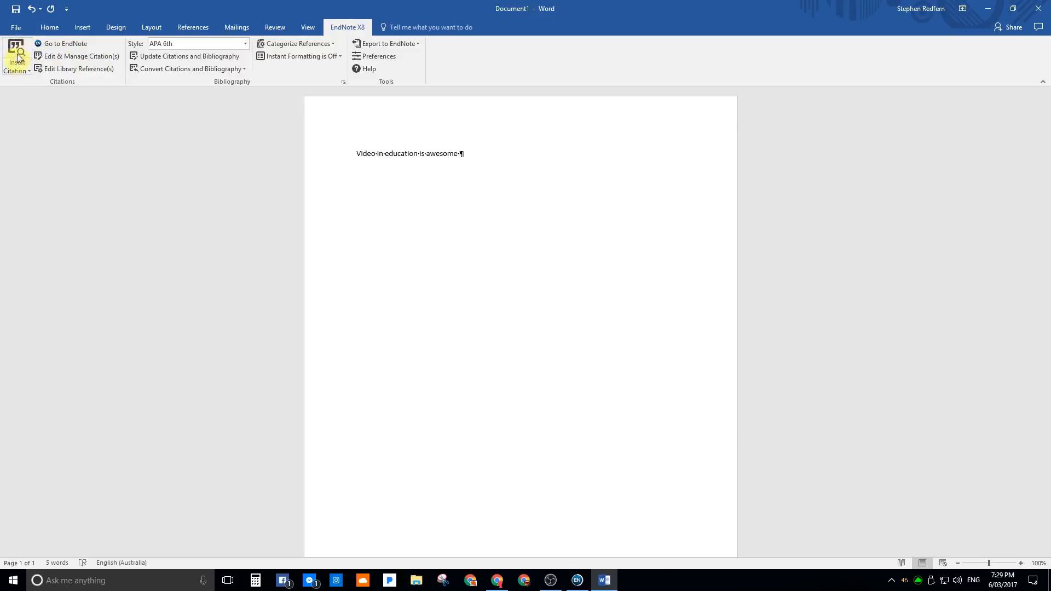
click(246, 44)
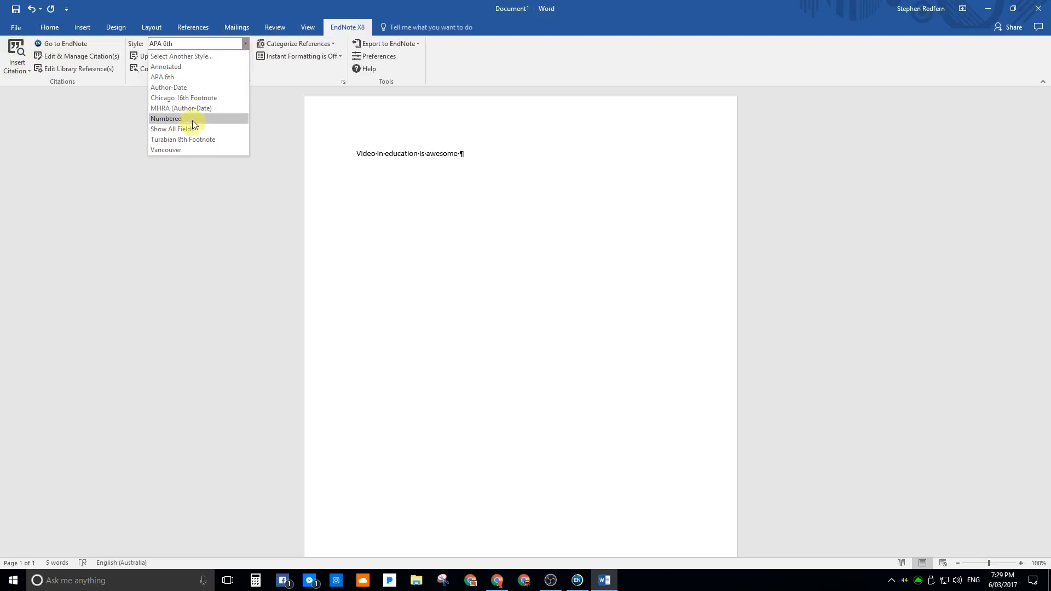
click(157, 78)
click(207, 43)
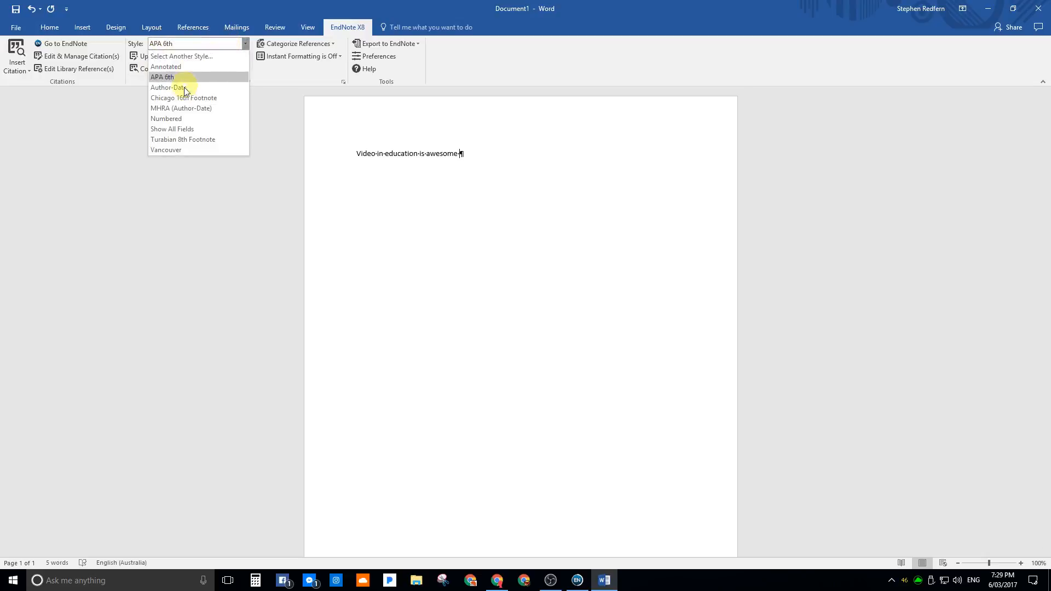
click(155, 95)
click(154, 77)
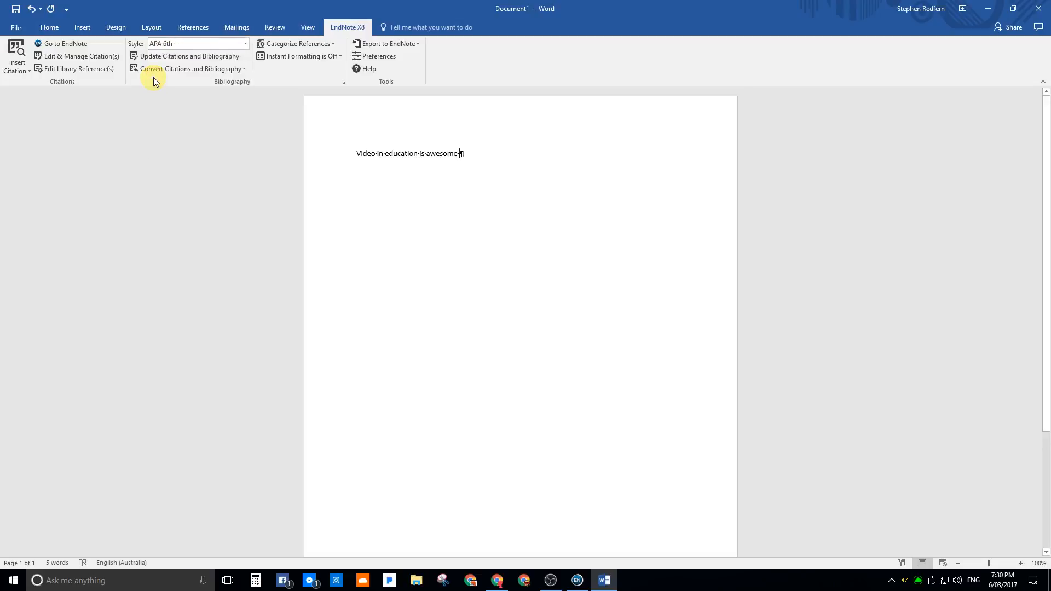
- Insert an EndNote citation after the sentence for "Exploring the use of video podcasts in education: A comprehensive review of the literature"
click(22, 48)
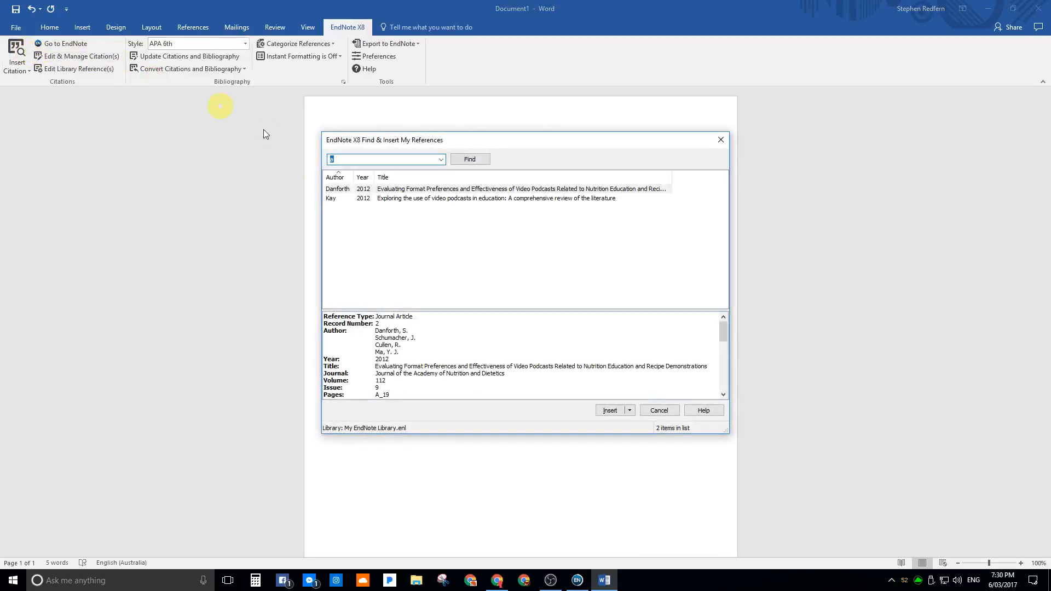
click(435, 199)
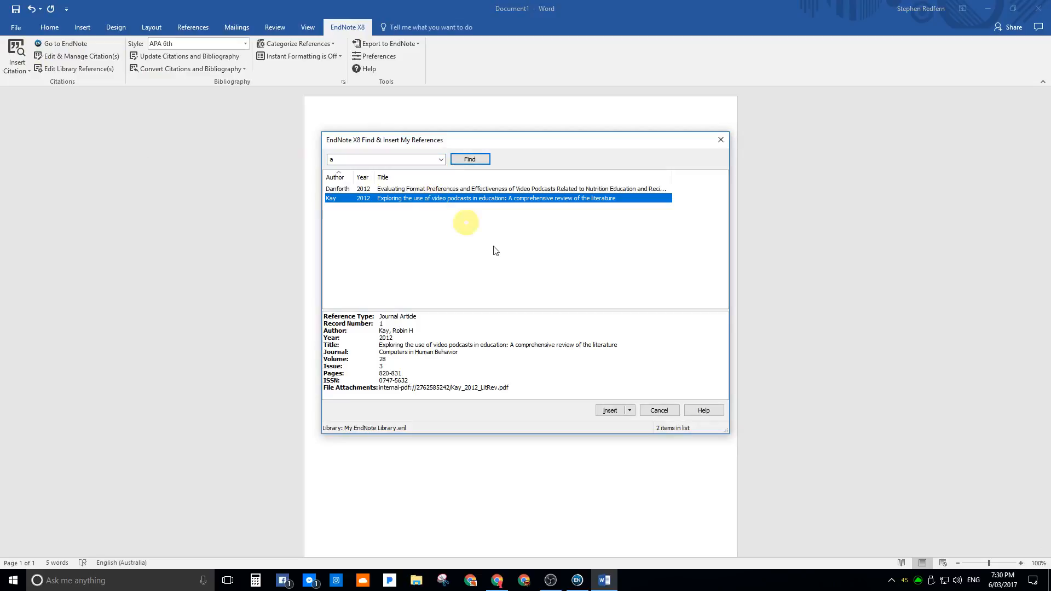
click(609, 410)
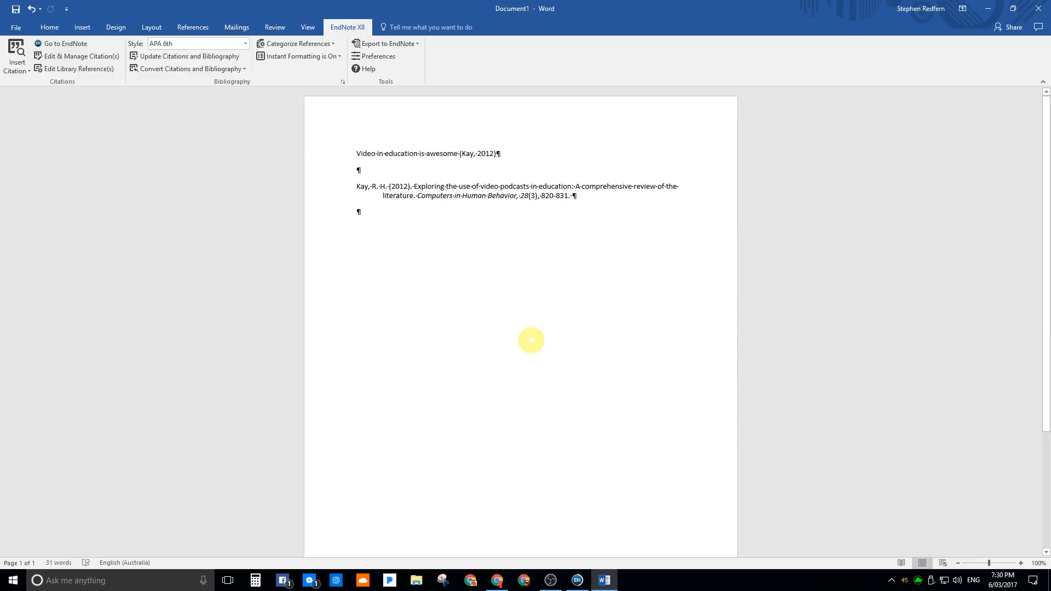
- Below a blank line, write "Video in education is more awesome than that" and cite the article "Evaluating Format Preferences and Effectiveness of Video Podcasts…"
key(Return)
key(Return)
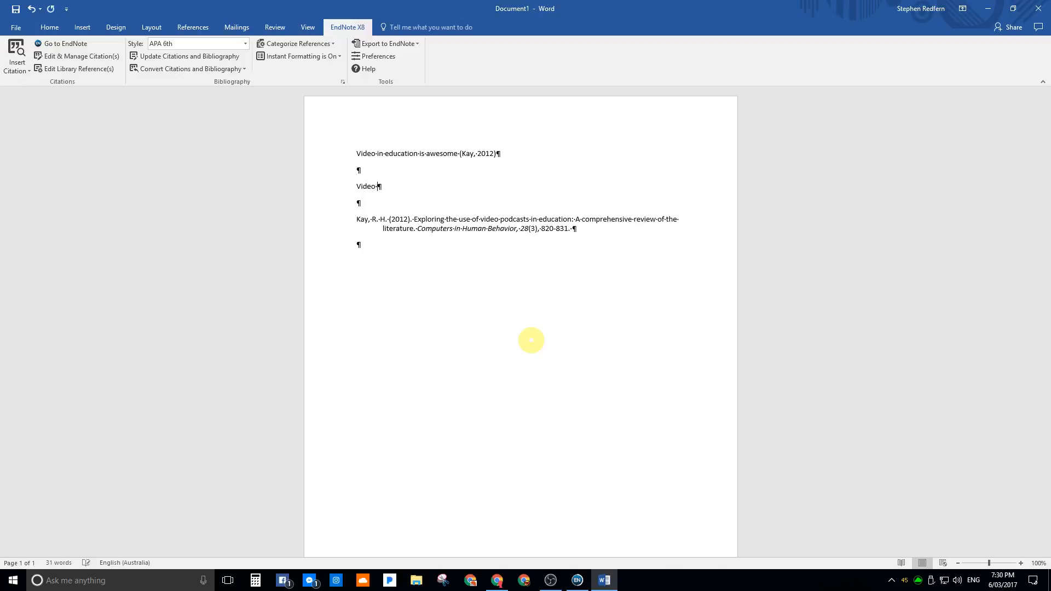
text(Video in education is more awesome than tha)
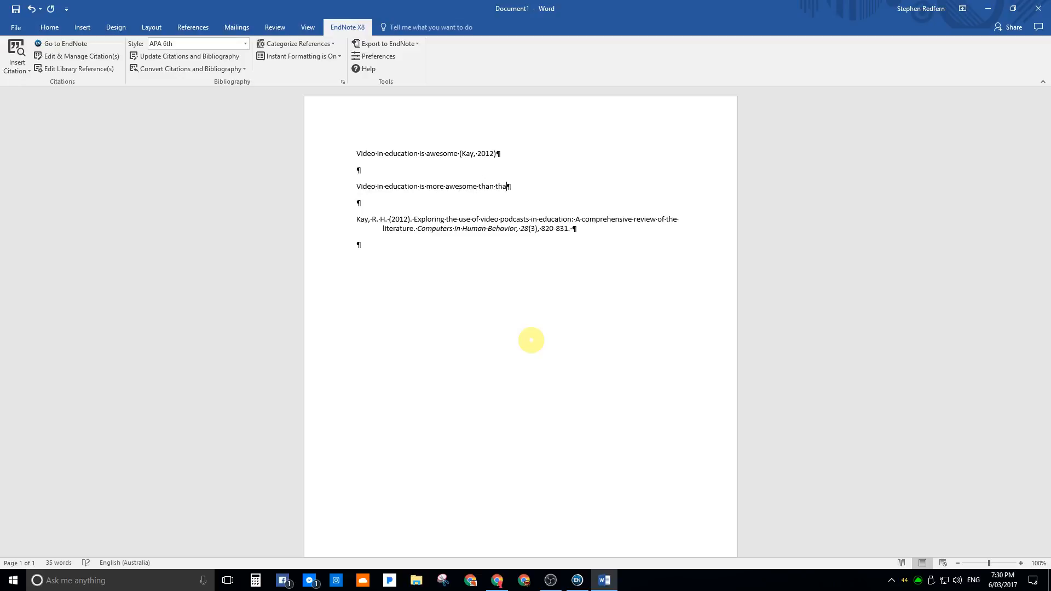
text(t)
click(17, 50)
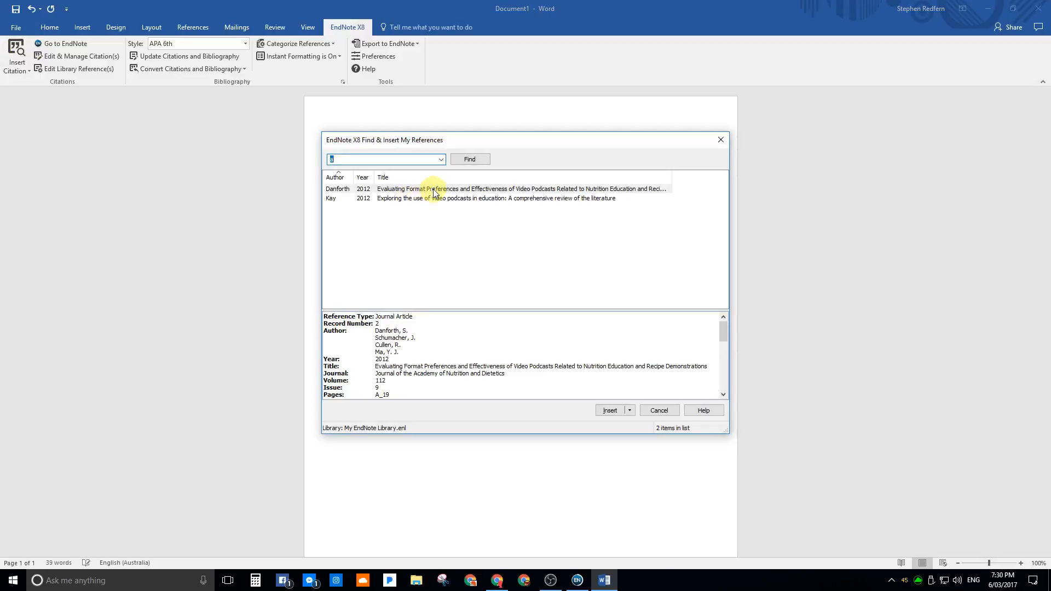
click(426, 189)
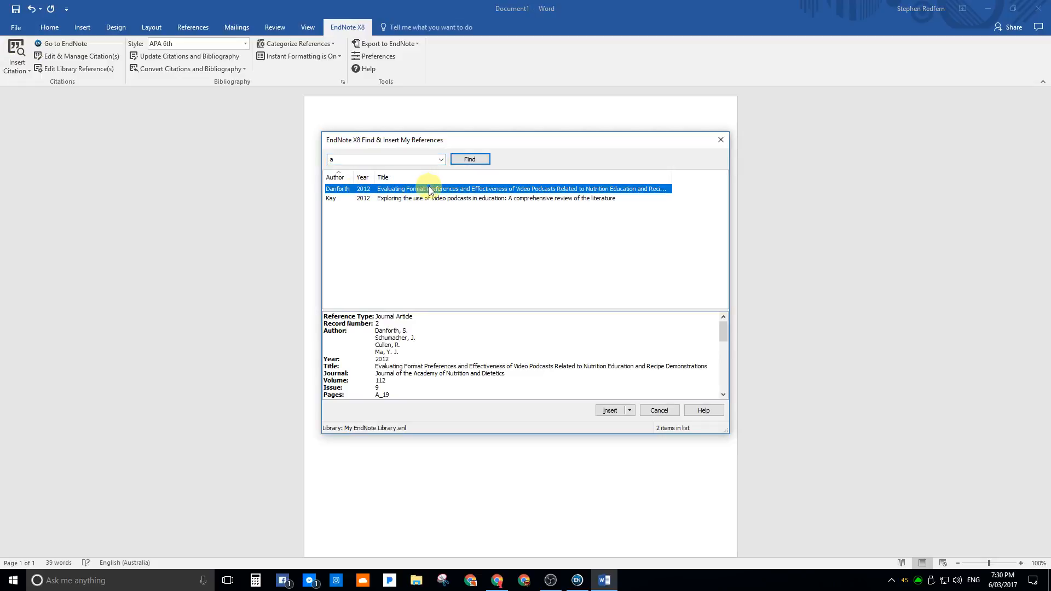
click(606, 409)
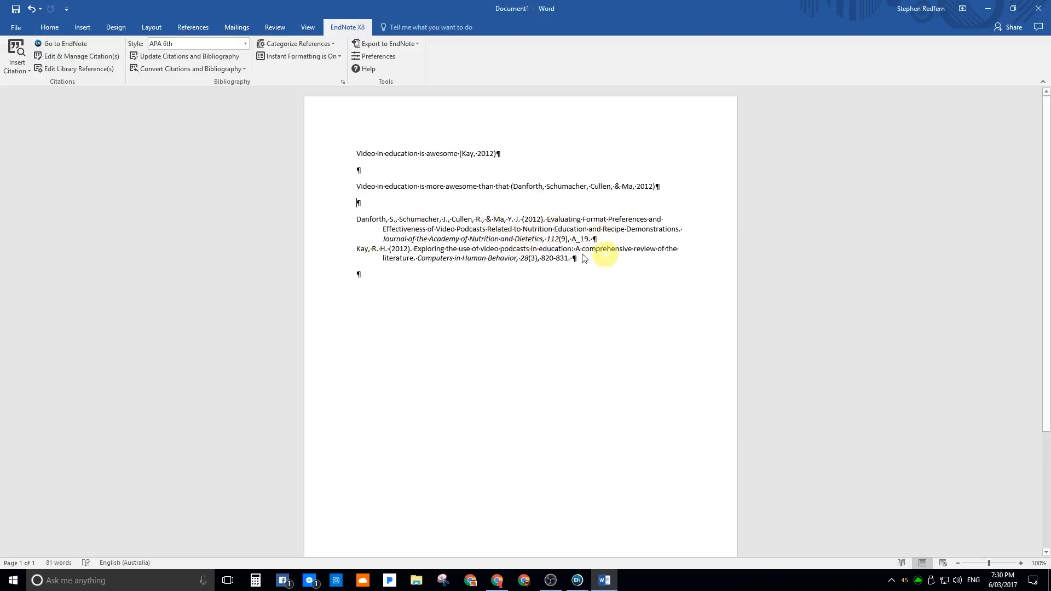
- Search the library's citable references by the nutrition article's lead author and by "a", and close the search without inserting a citation
click(24, 67)
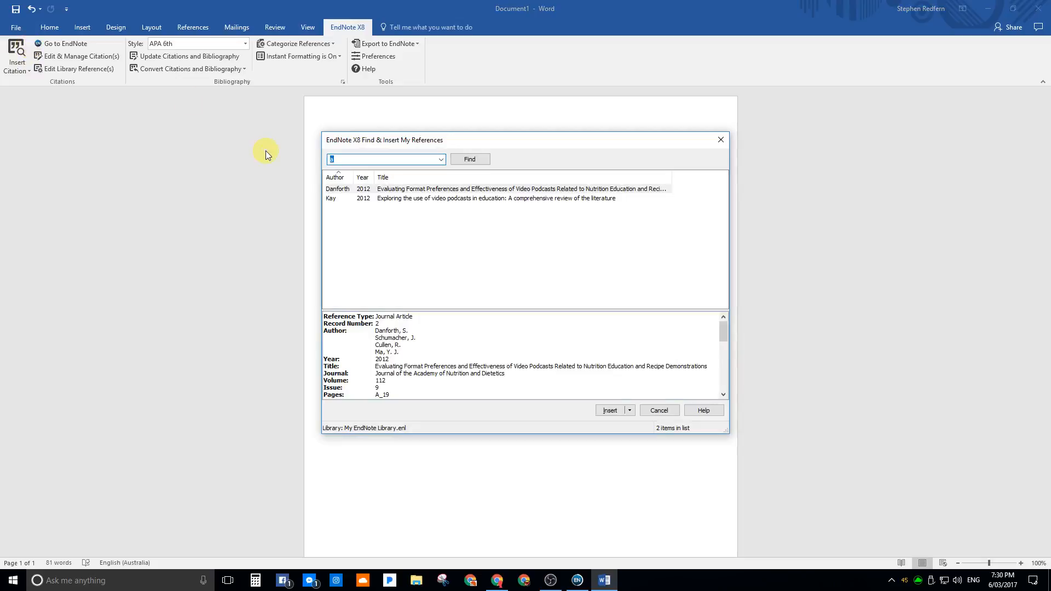
click(364, 159)
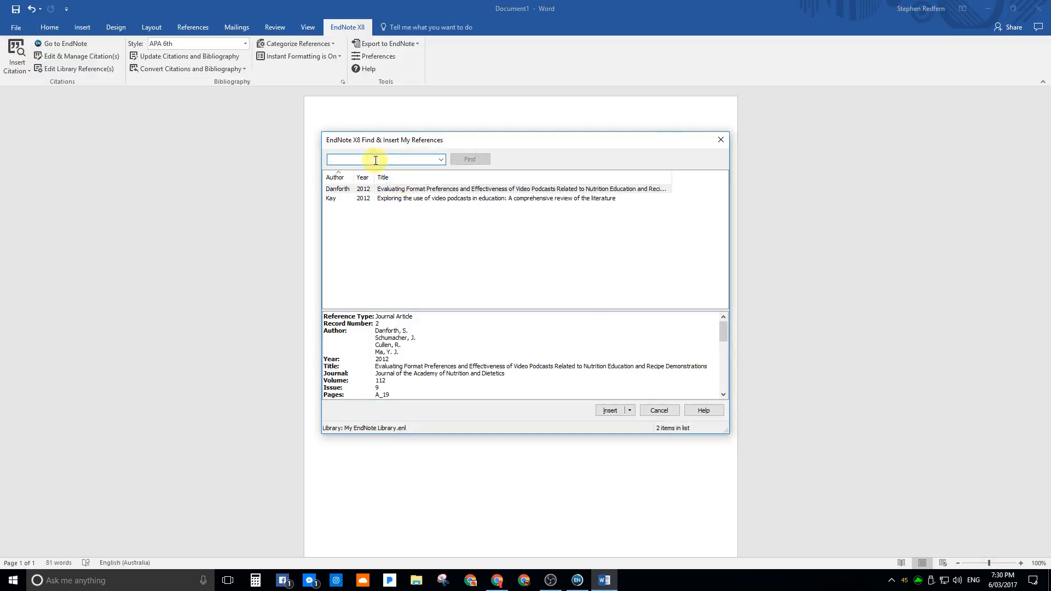
text(danforth)
click(469, 159)
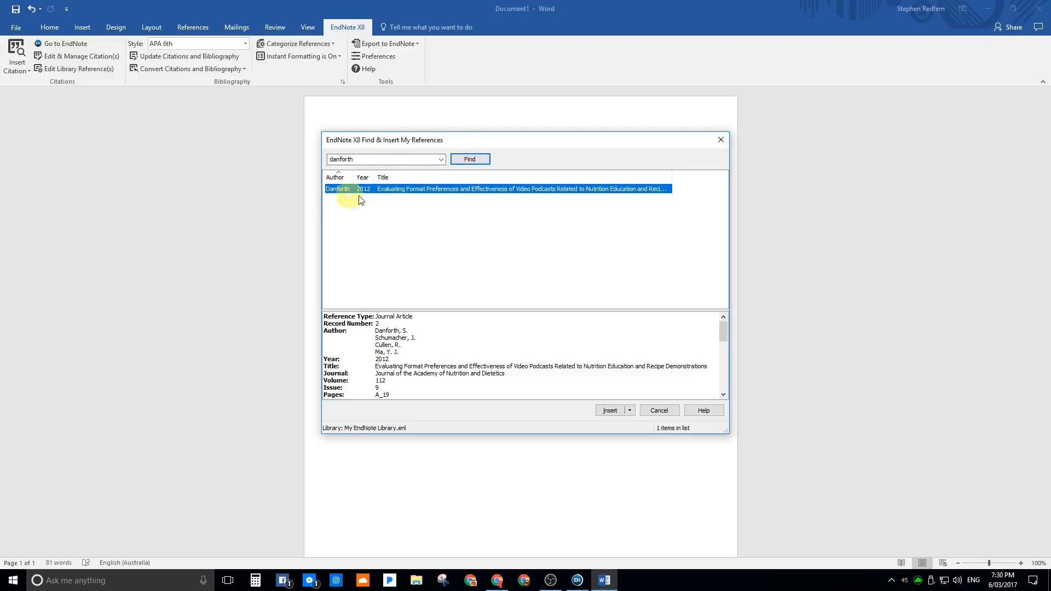
drag(404, 164, 330, 159)
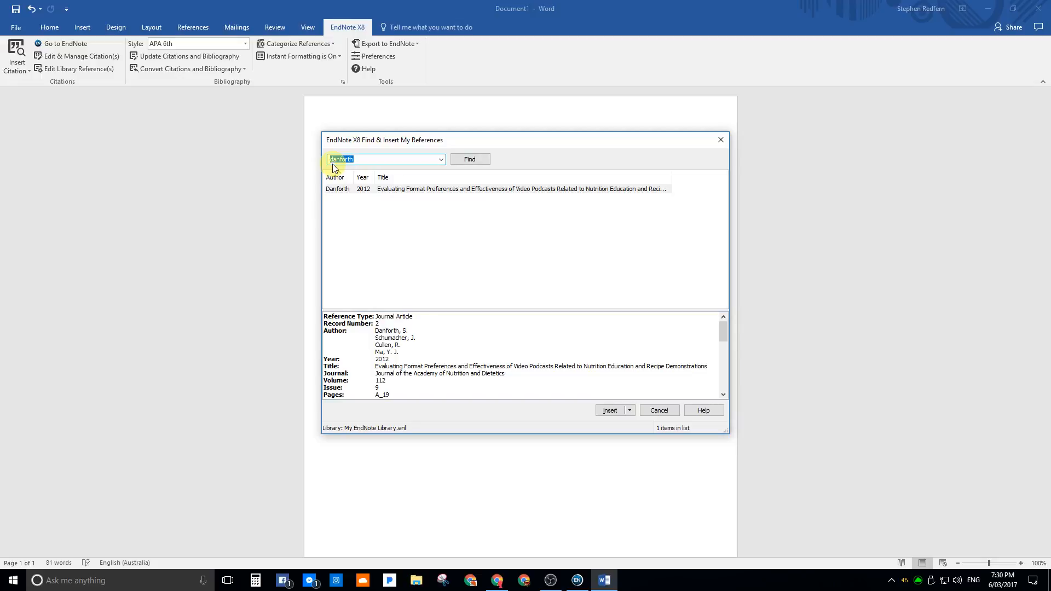
text(a)
click(481, 163)
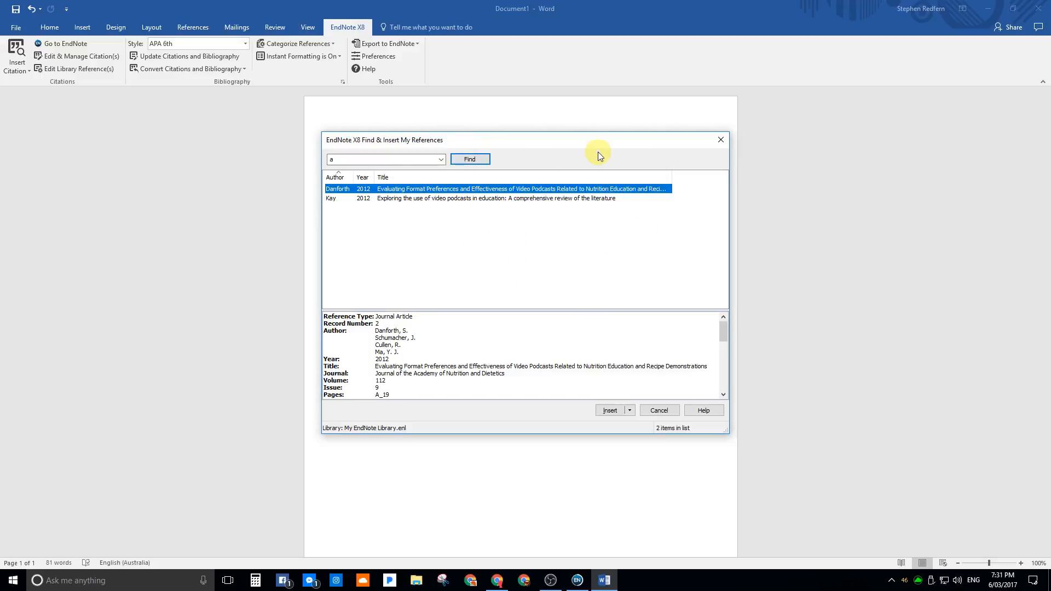
click(668, 409)
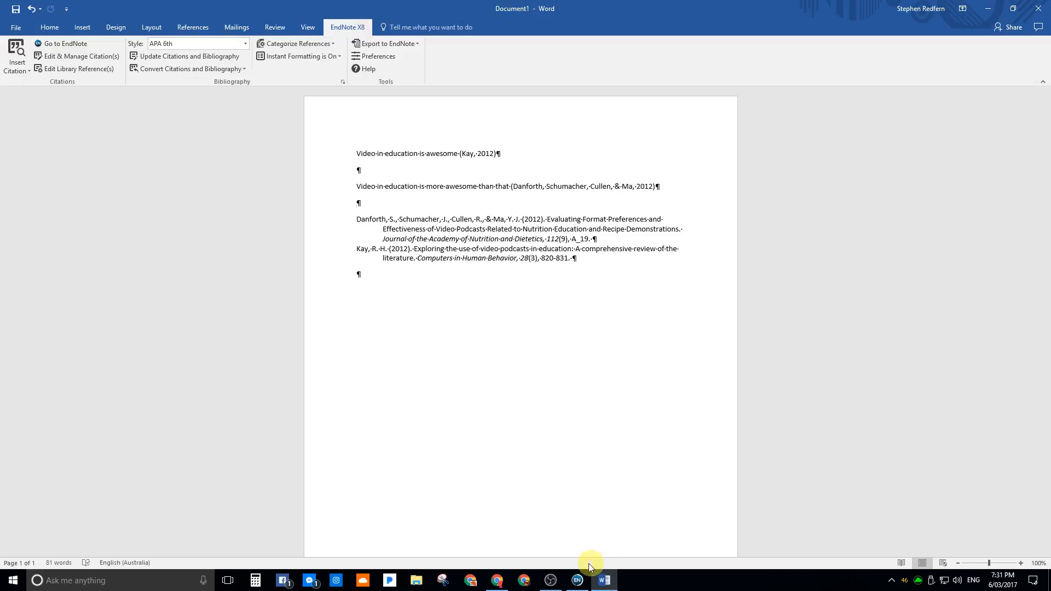
- Switch back to the EndNote library window
mouse_move(577, 578)
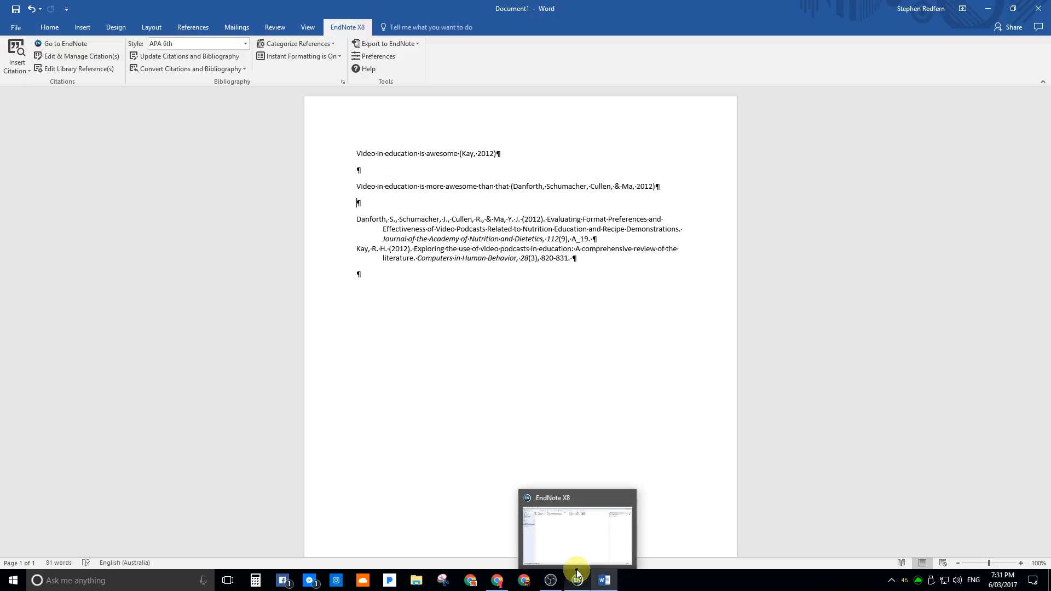
click(578, 574)
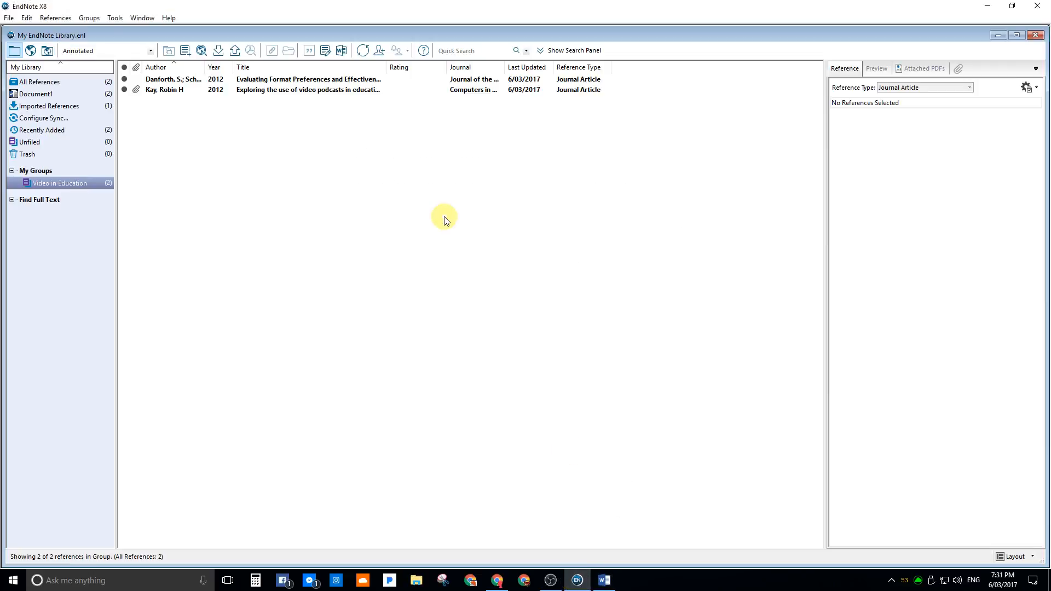